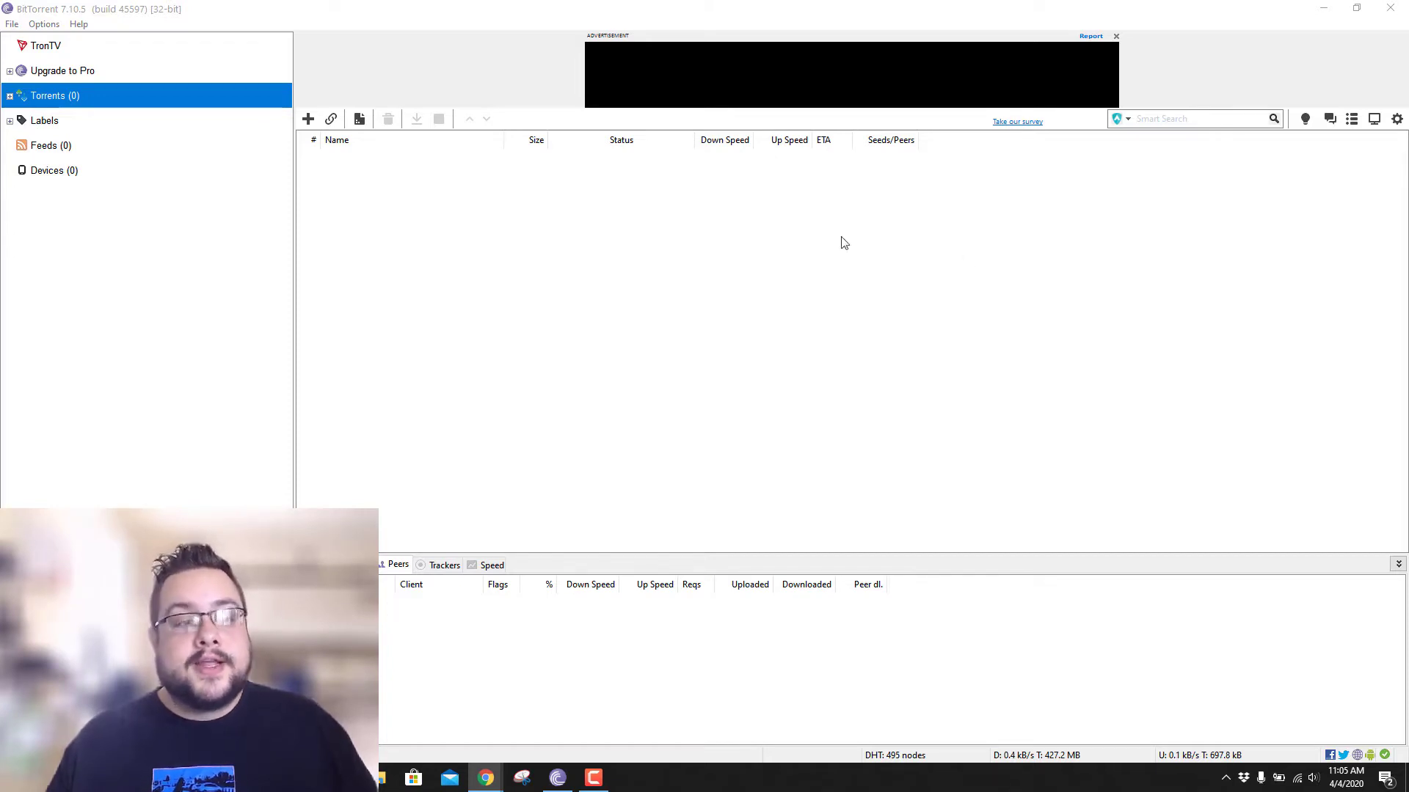
- Bring the BitTorrent window forward, shrink it, then maximize it again
{"action": "left_click", "coordinate": [525, 212]}
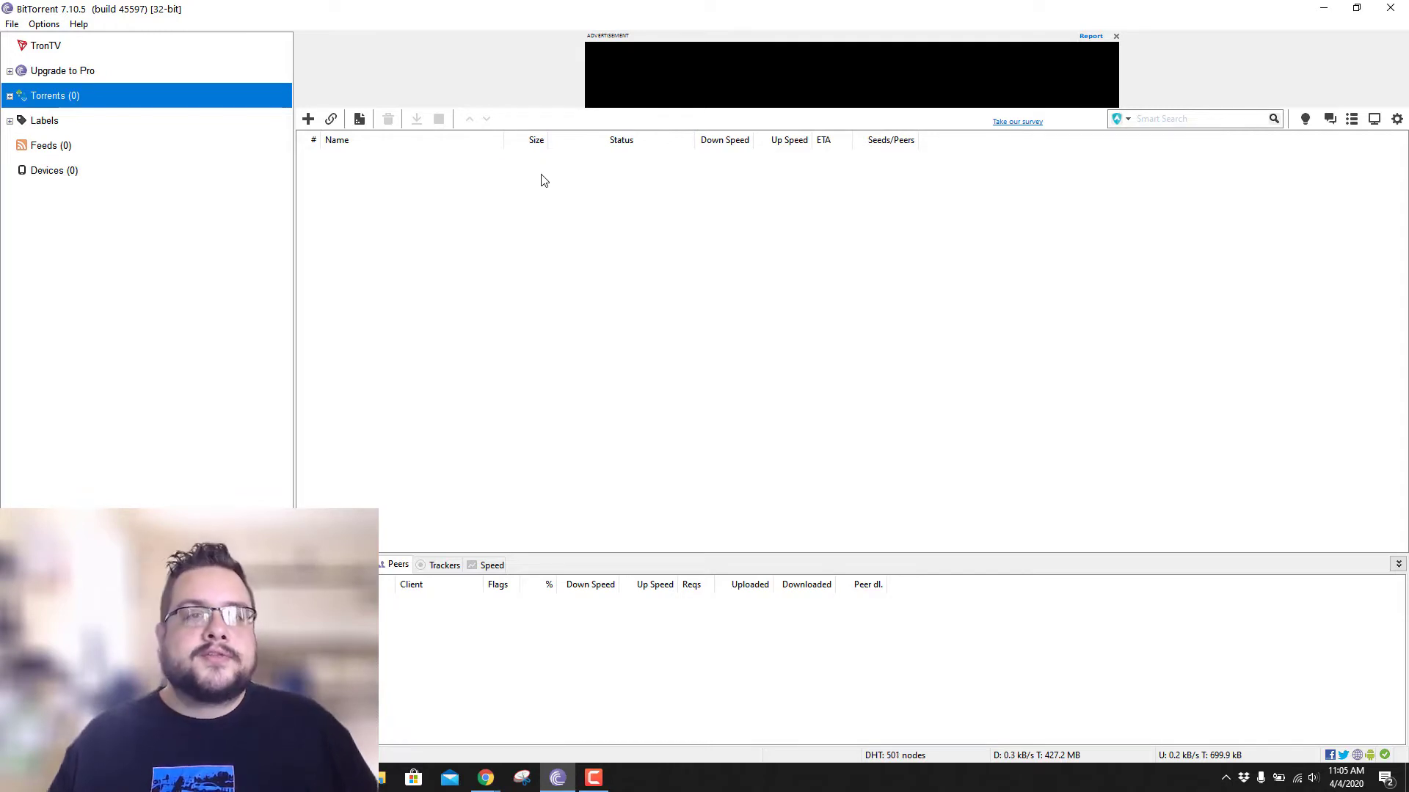
{"action": "left_click_drag", "start_coordinate": [81, 11], "coordinate": [390, 90]}
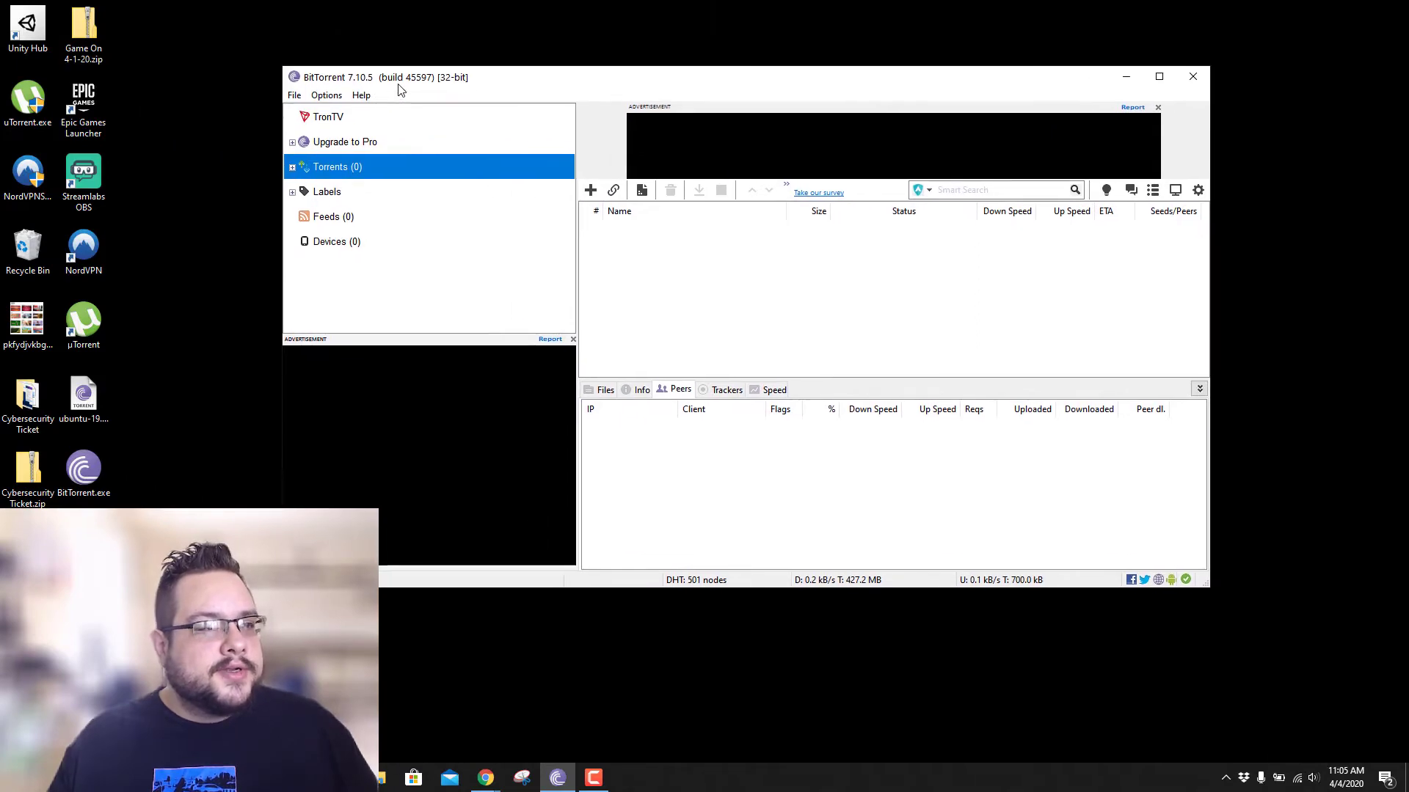
{"action": "double_click", "coordinate": [396, 84]}
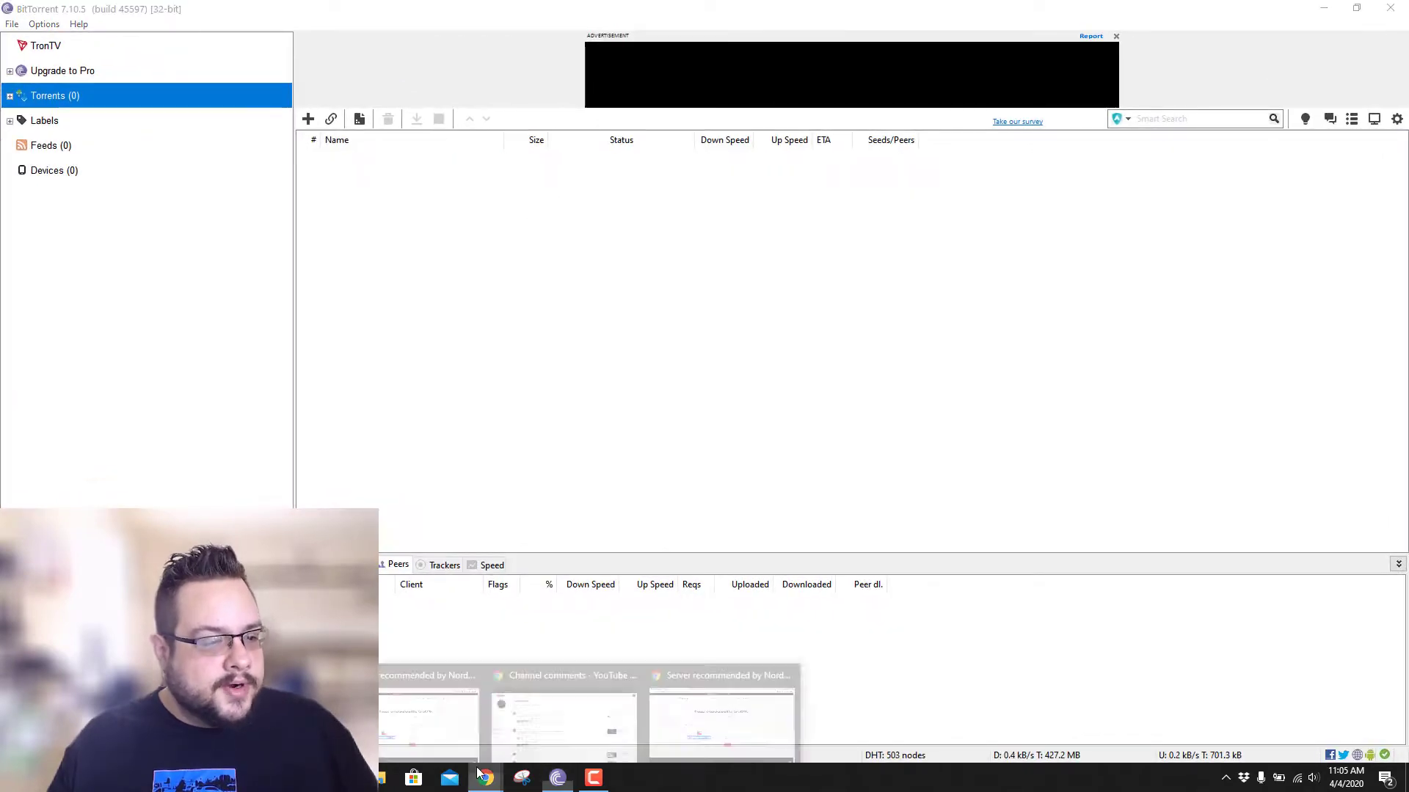
- Back on the NordVPN page, reset the server preferences to get the us4520.nordvpn.com suggestion
{"action": "left_click", "coordinate": [751, 701]}
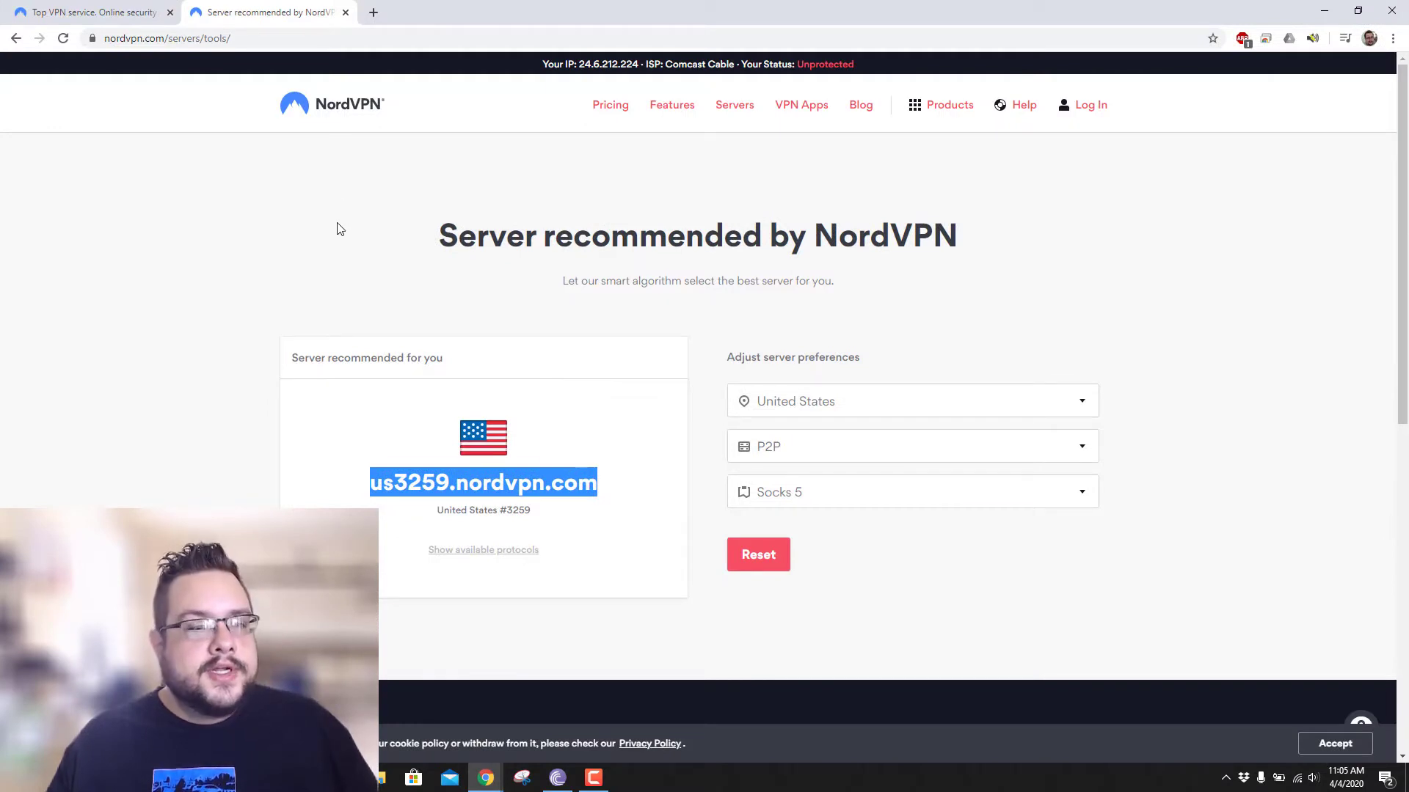
{"action": "left_click", "coordinate": [324, 193]}
{"action": "left_click", "coordinate": [760, 558]}
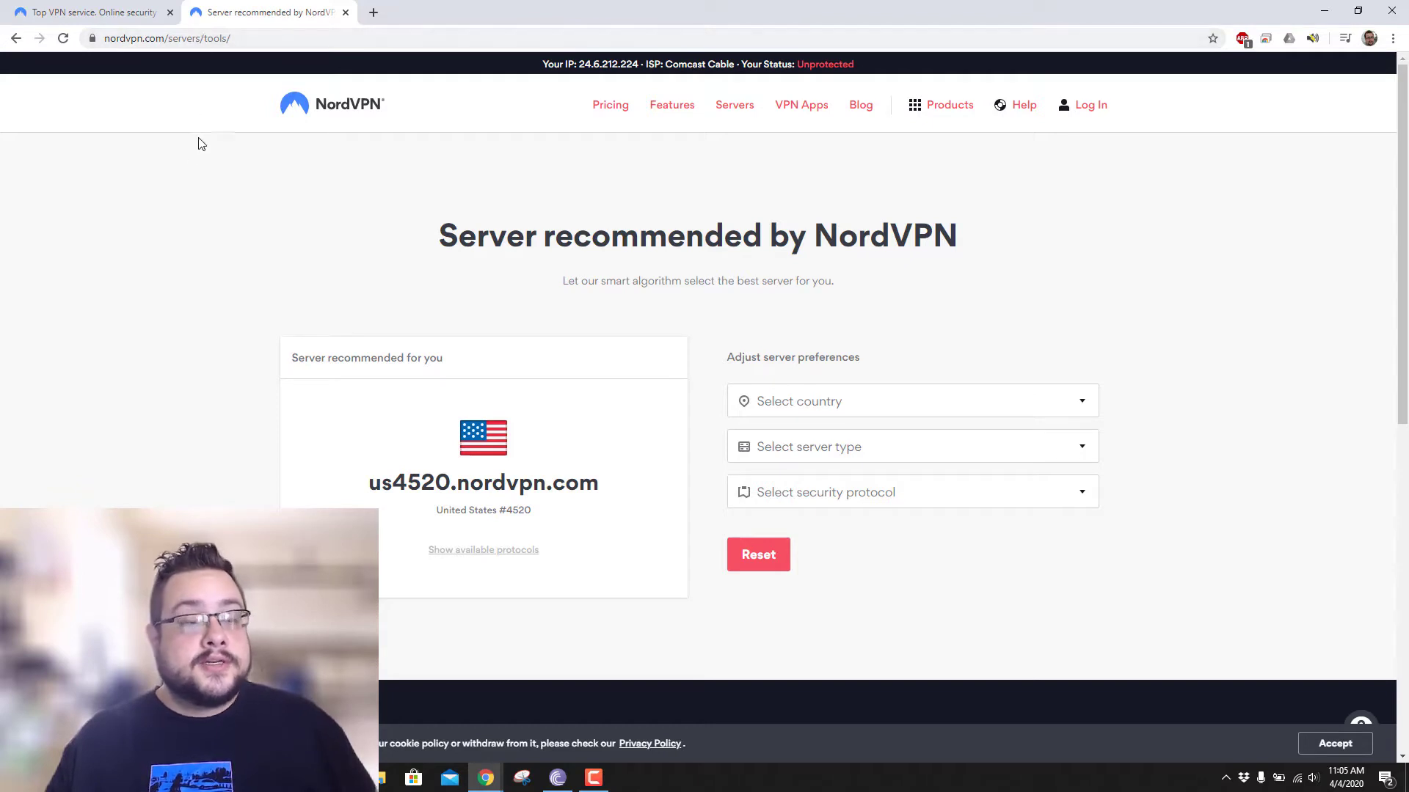
{"action": "scroll", "coordinate": [192, 283], "scroll_direction": "down", "scroll_amount": 1}
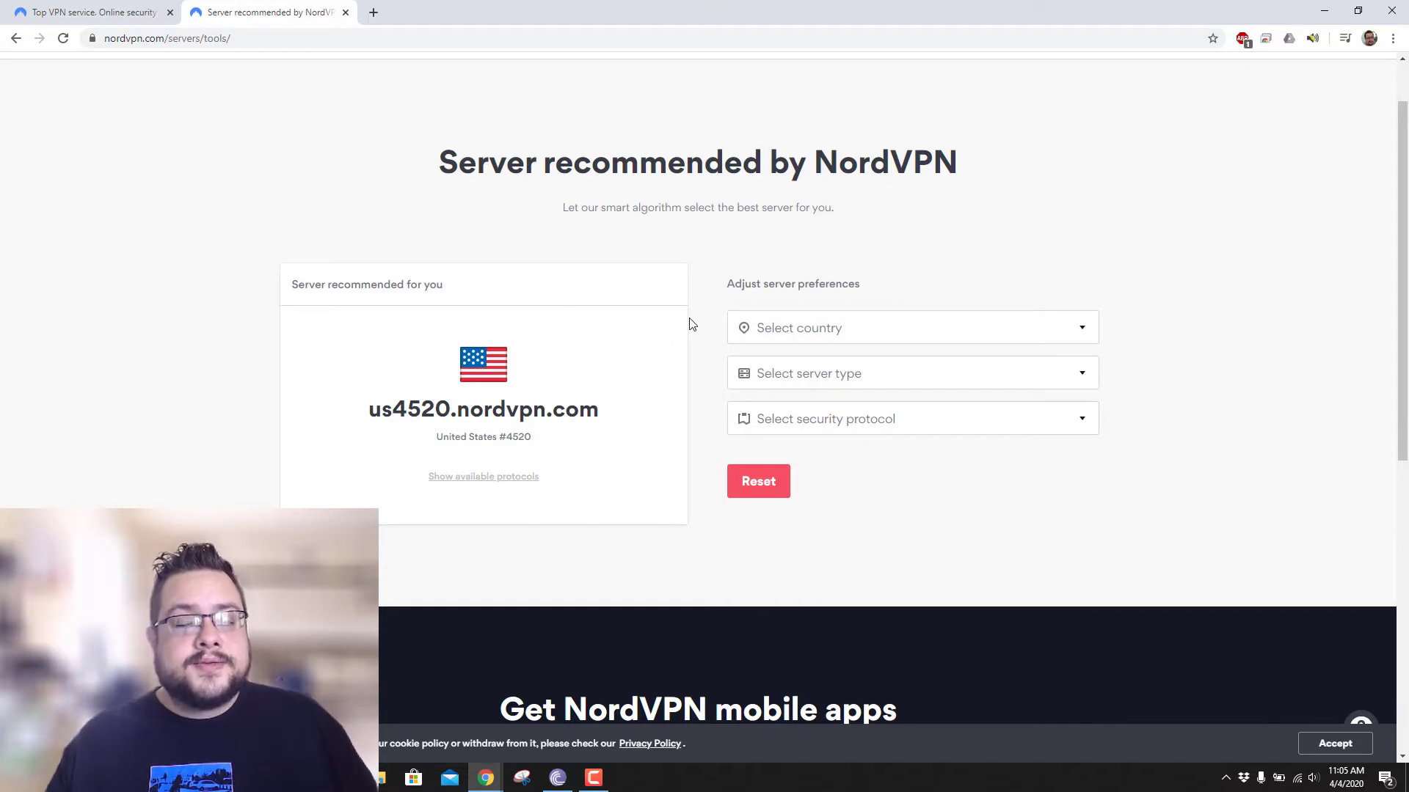
- Filter the server recommender to United States, P2P and Socks 5
{"action": "left_click", "coordinate": [827, 328]}
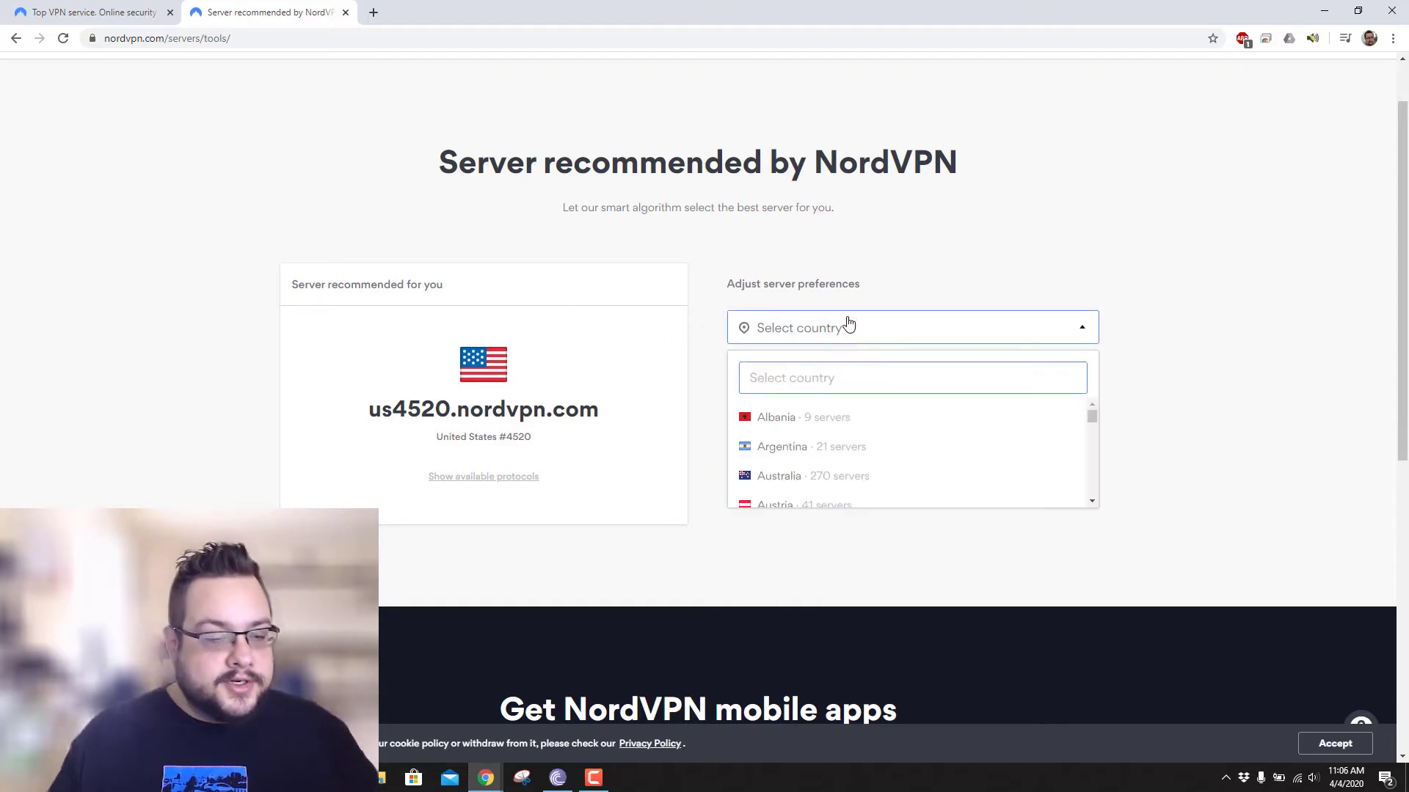
{"action": "type", "text": "uni"}
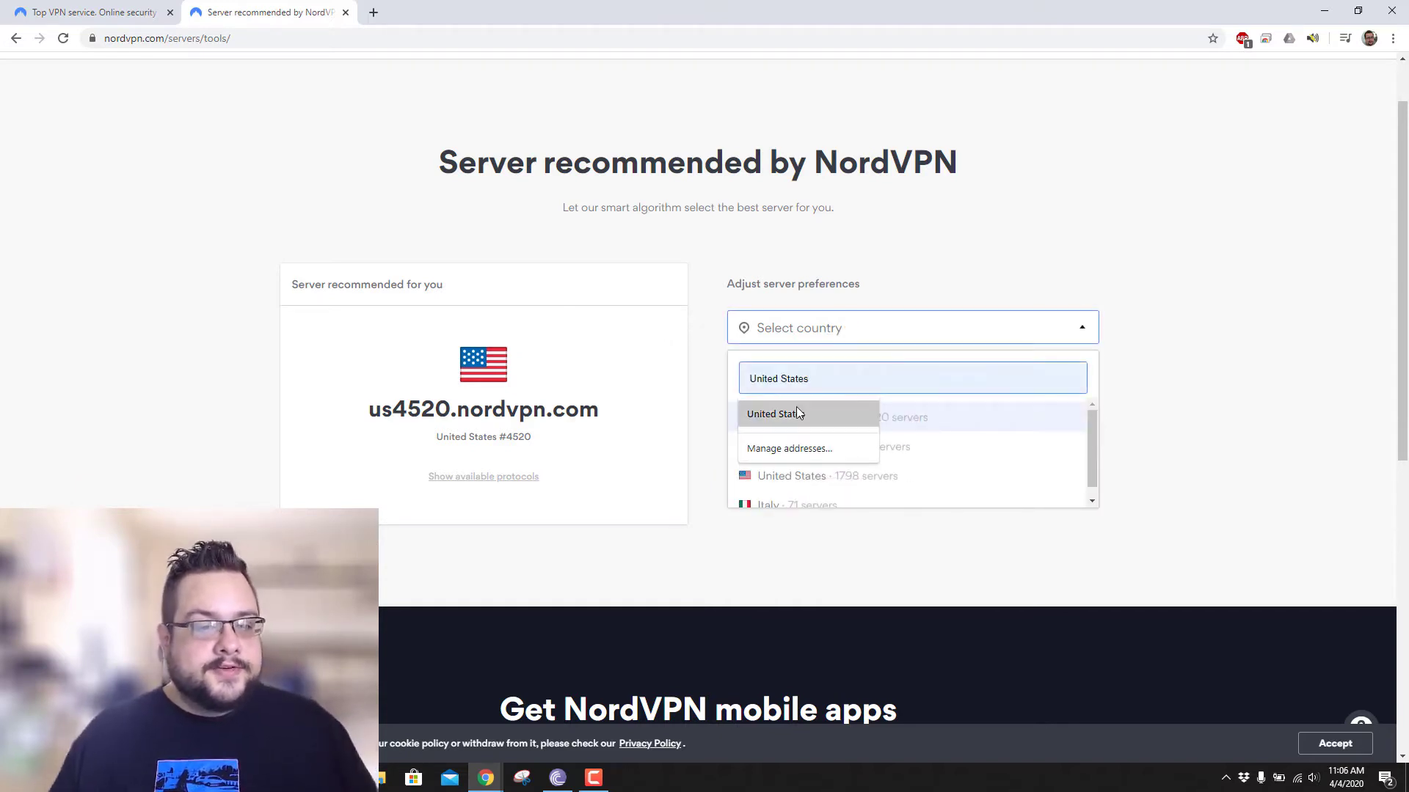
{"action": "left_click", "coordinate": [795, 408]}
{"action": "left_click", "coordinate": [912, 418]}
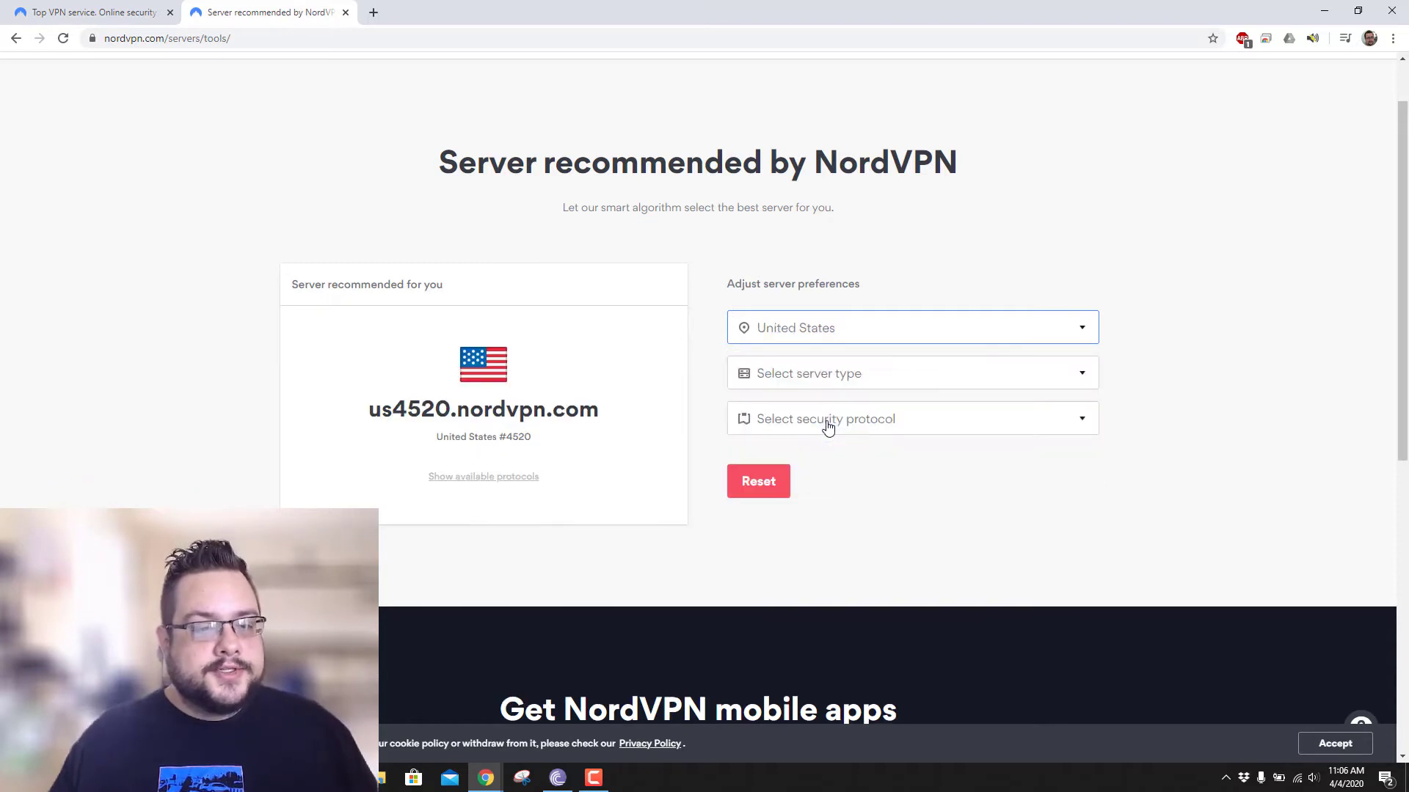
{"action": "left_click", "coordinate": [893, 375]}
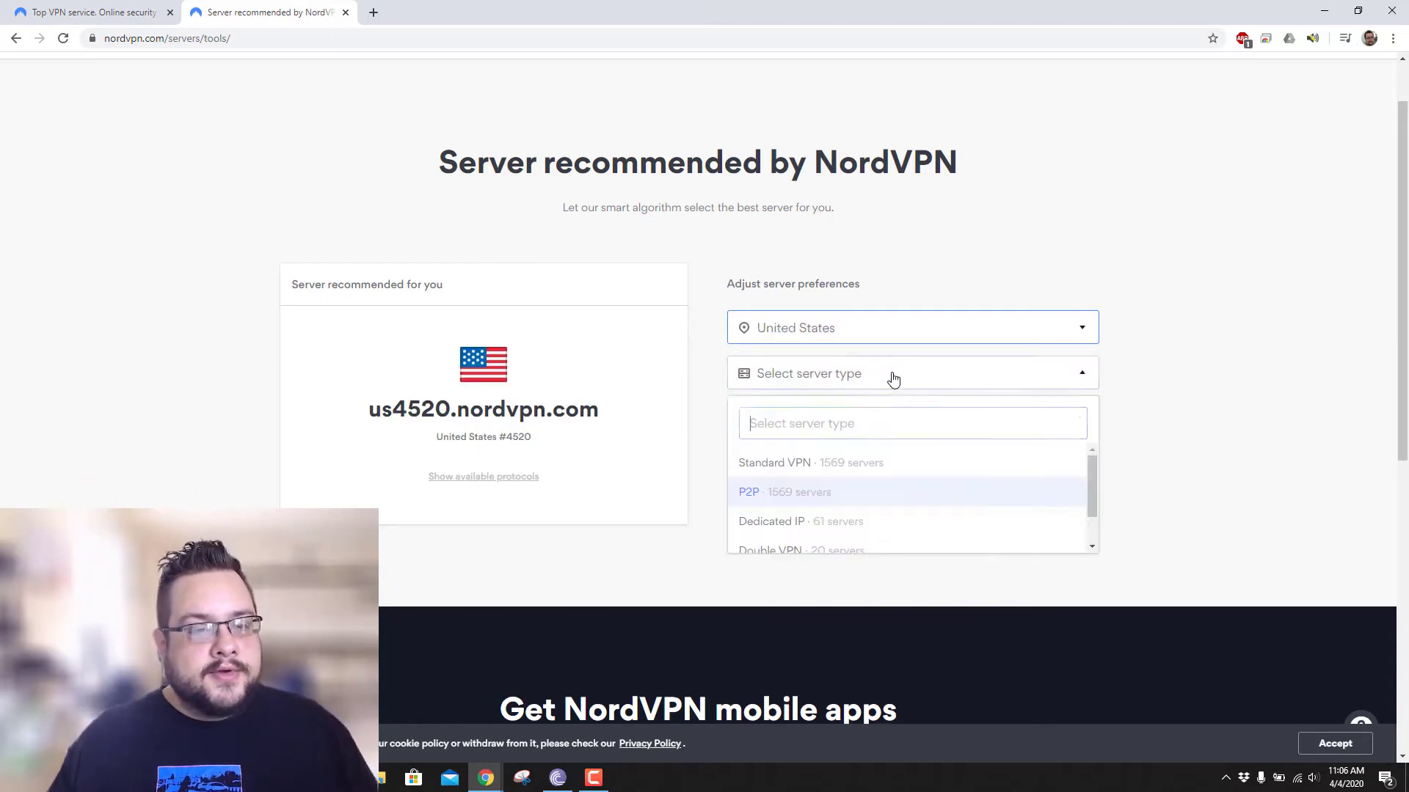
{"action": "left_click", "coordinate": [807, 493]}
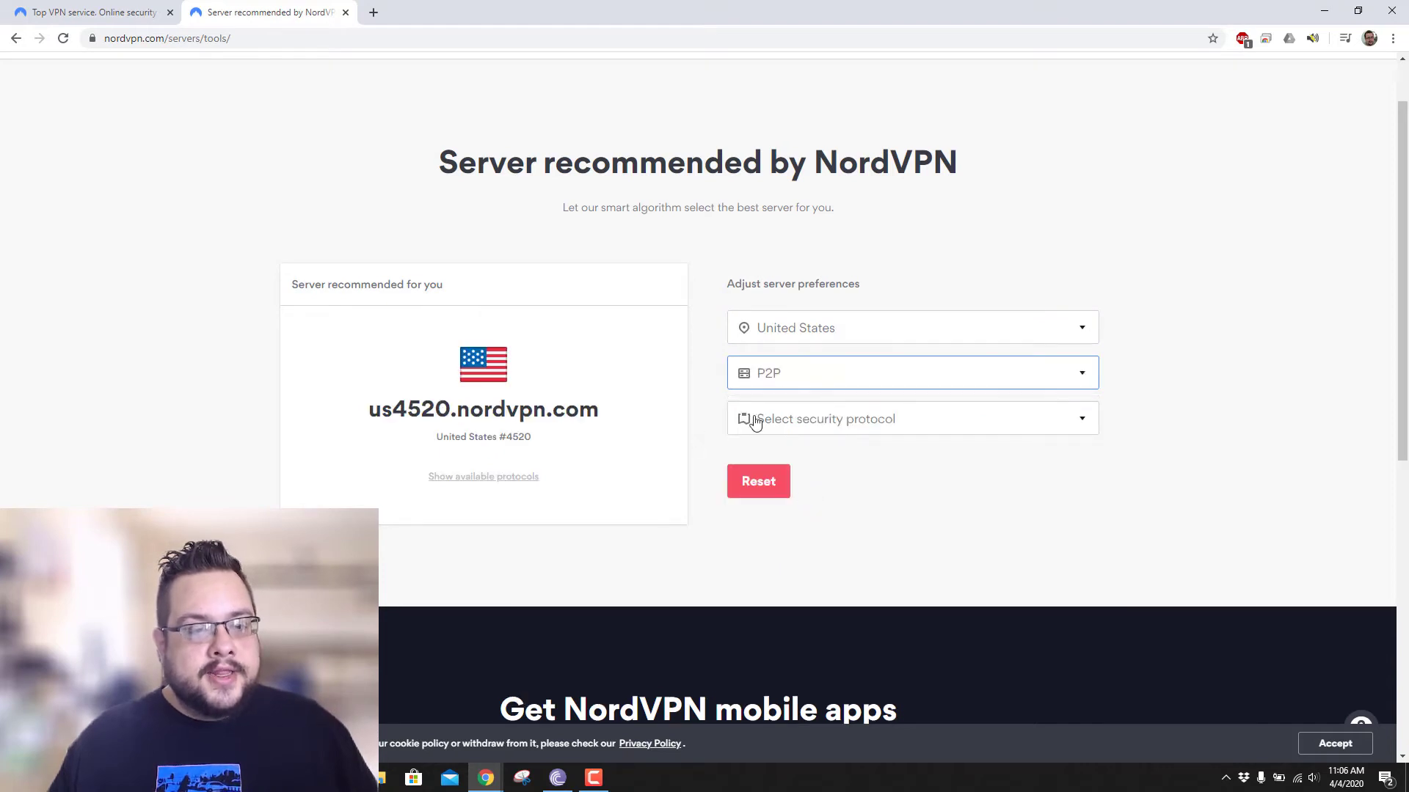
{"action": "left_click", "coordinate": [849, 416]}
{"action": "scroll", "coordinate": [827, 546], "scroll_direction": "down", "scroll_amount": 1}
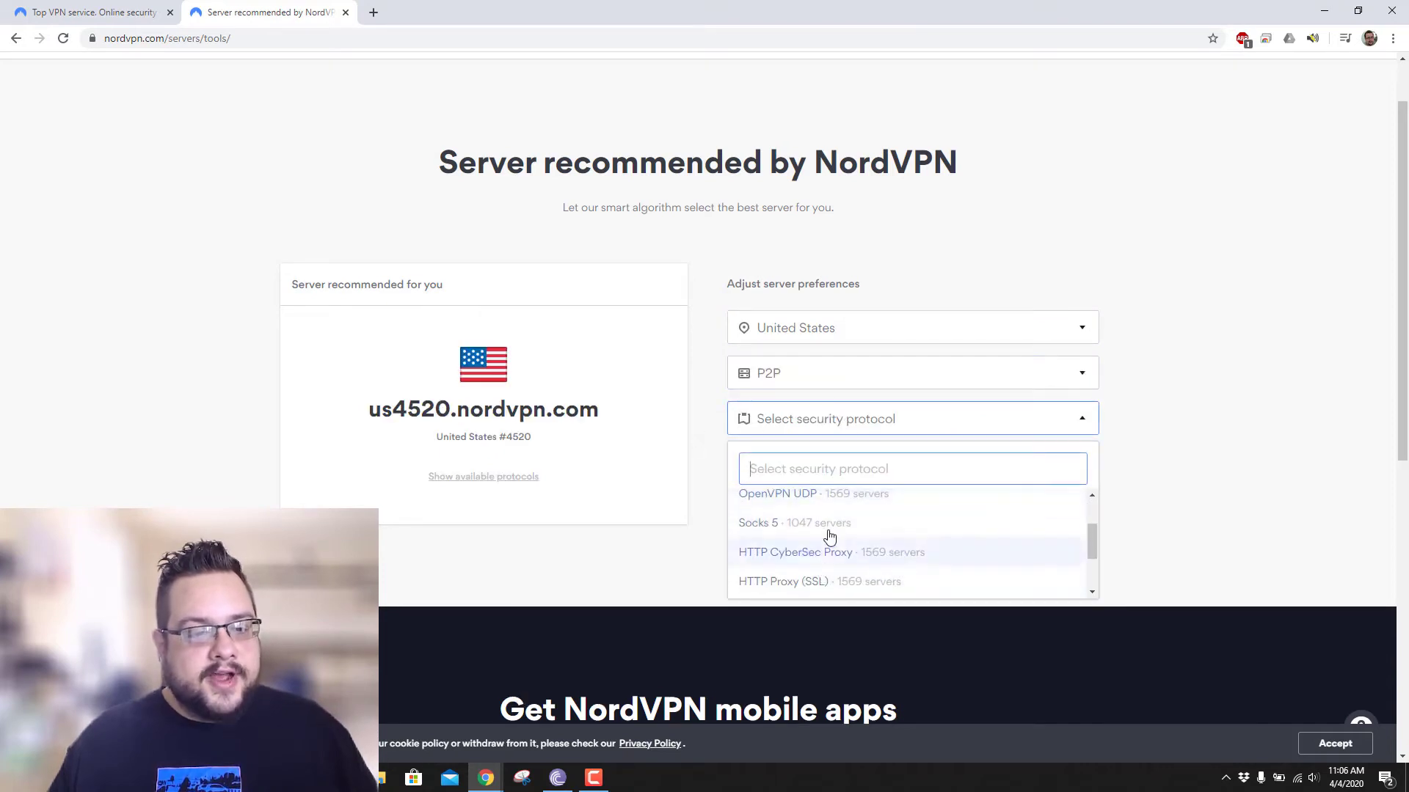
{"action": "left_click", "coordinate": [827, 525]}
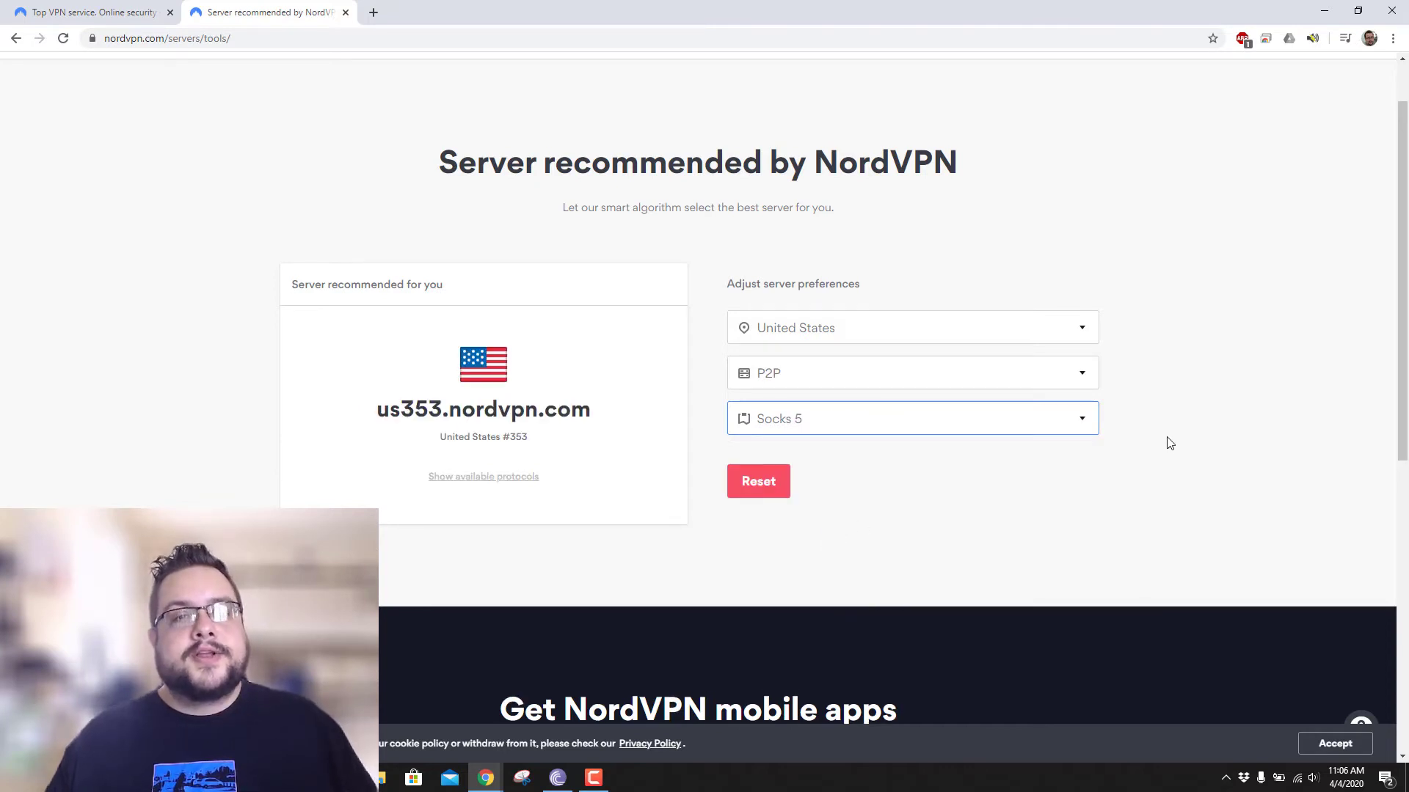
- Copy the recommended server address us353.nordvpn.com and return to BitTorrent
{"action": "left_click_drag", "start_coordinate": [380, 415], "coordinate": [583, 413]}
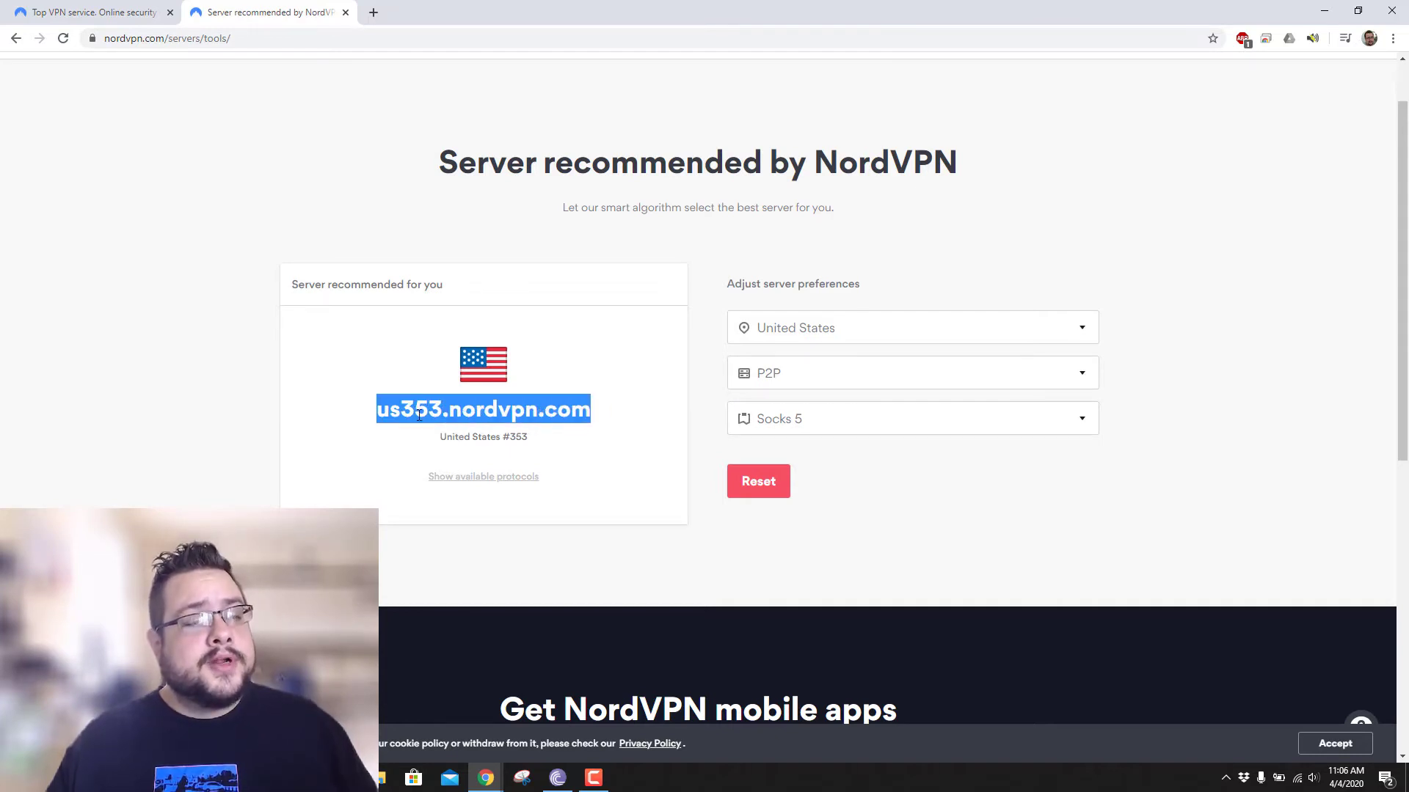
{"action": "right_click", "coordinate": [419, 415]}
{"action": "left_click", "coordinate": [440, 423]}
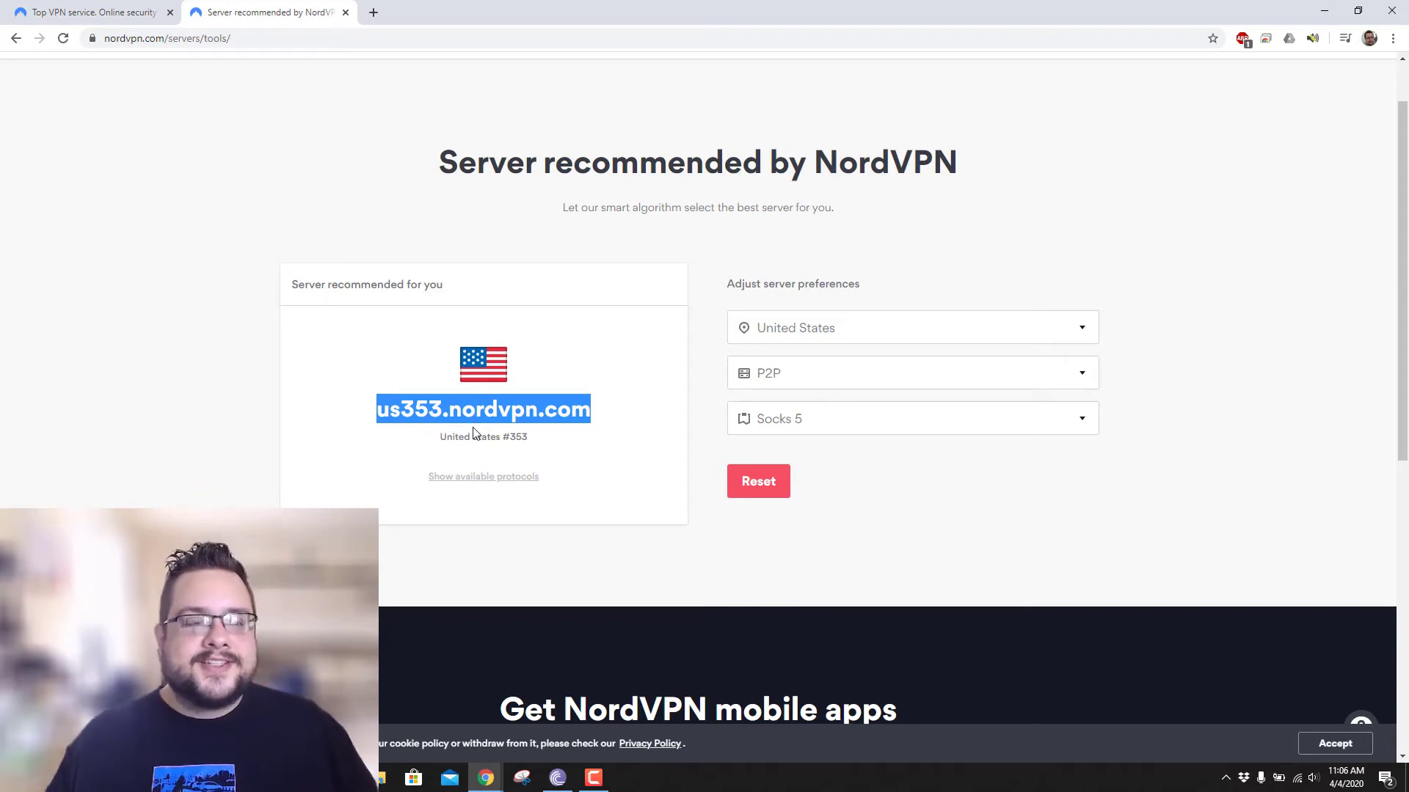
{"action": "mouse_move", "coordinate": [609, 778]}
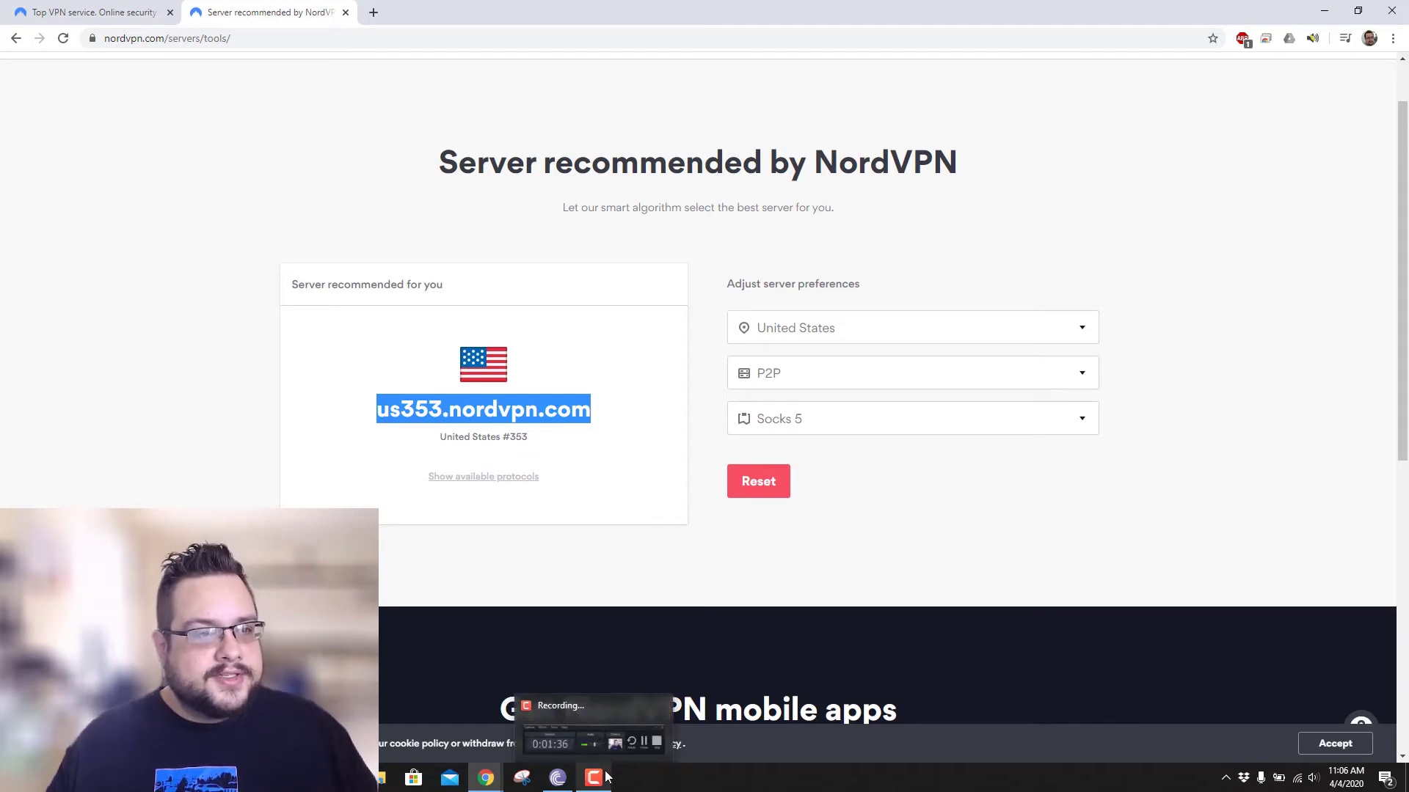
{"action": "right_click", "coordinate": [479, 414]}
{"action": "left_click", "coordinate": [513, 421]}
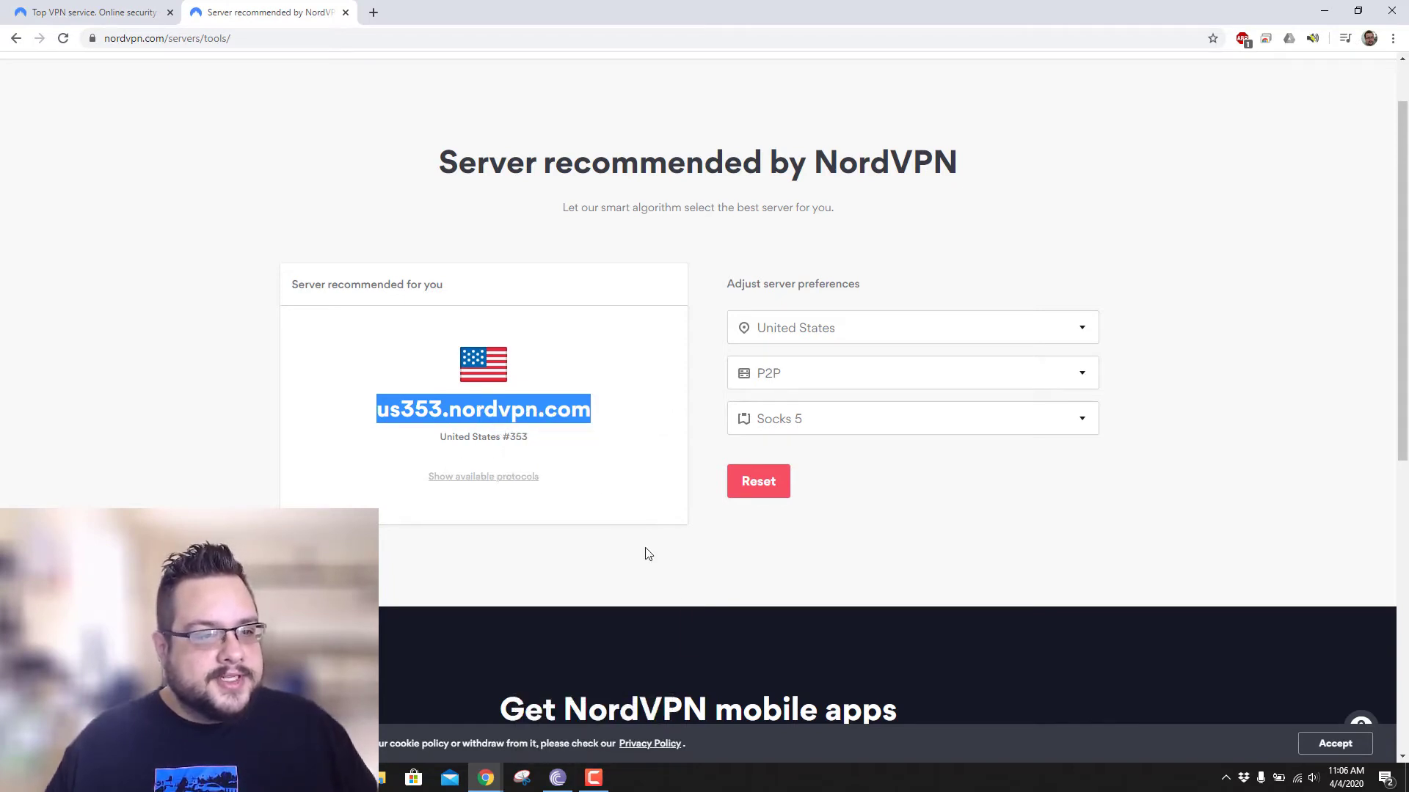
{"action": "left_click", "coordinate": [563, 782]}
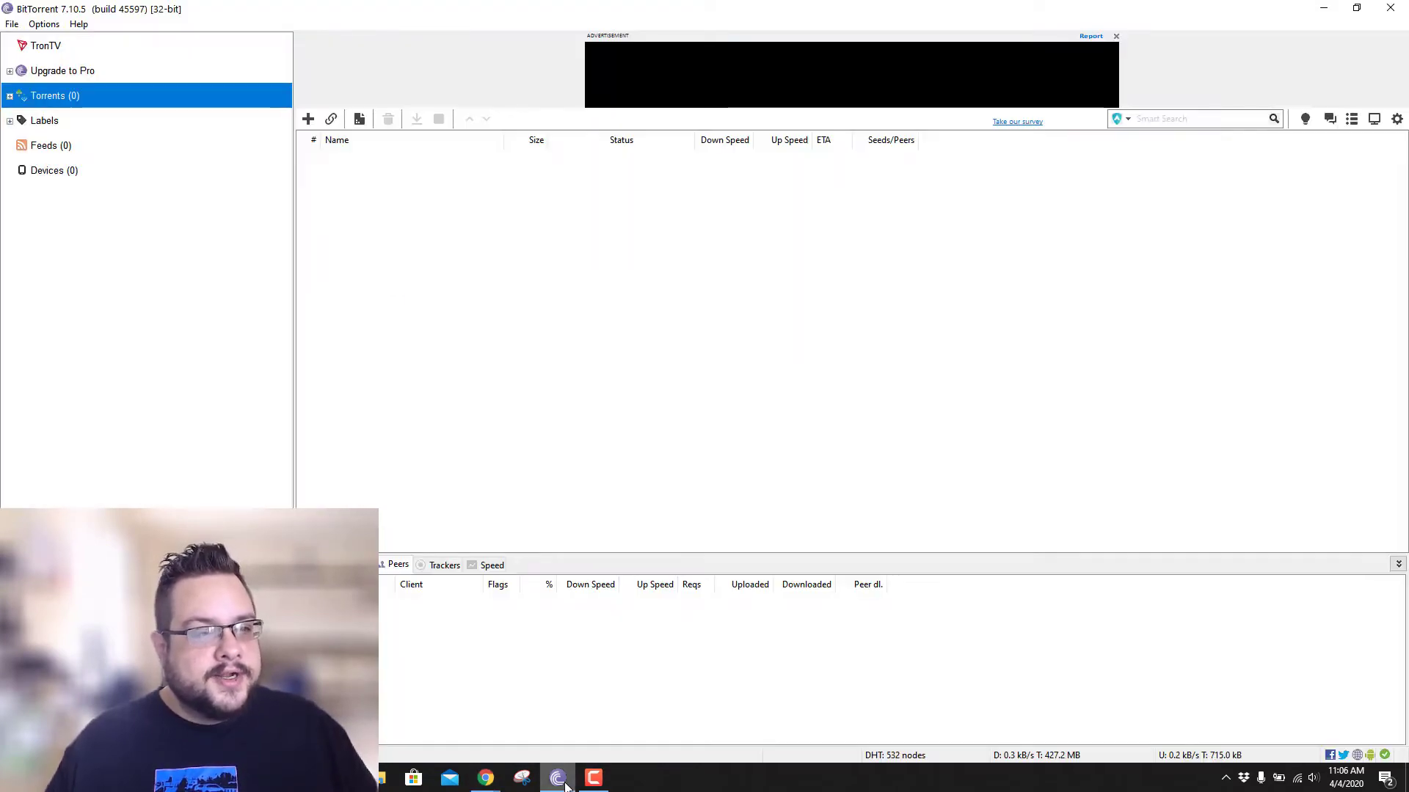
- In Preferences, set a Socks5 proxy at the pasted us353.nordvpn.com address on port 1080
{"action": "left_click", "coordinate": [46, 24]}
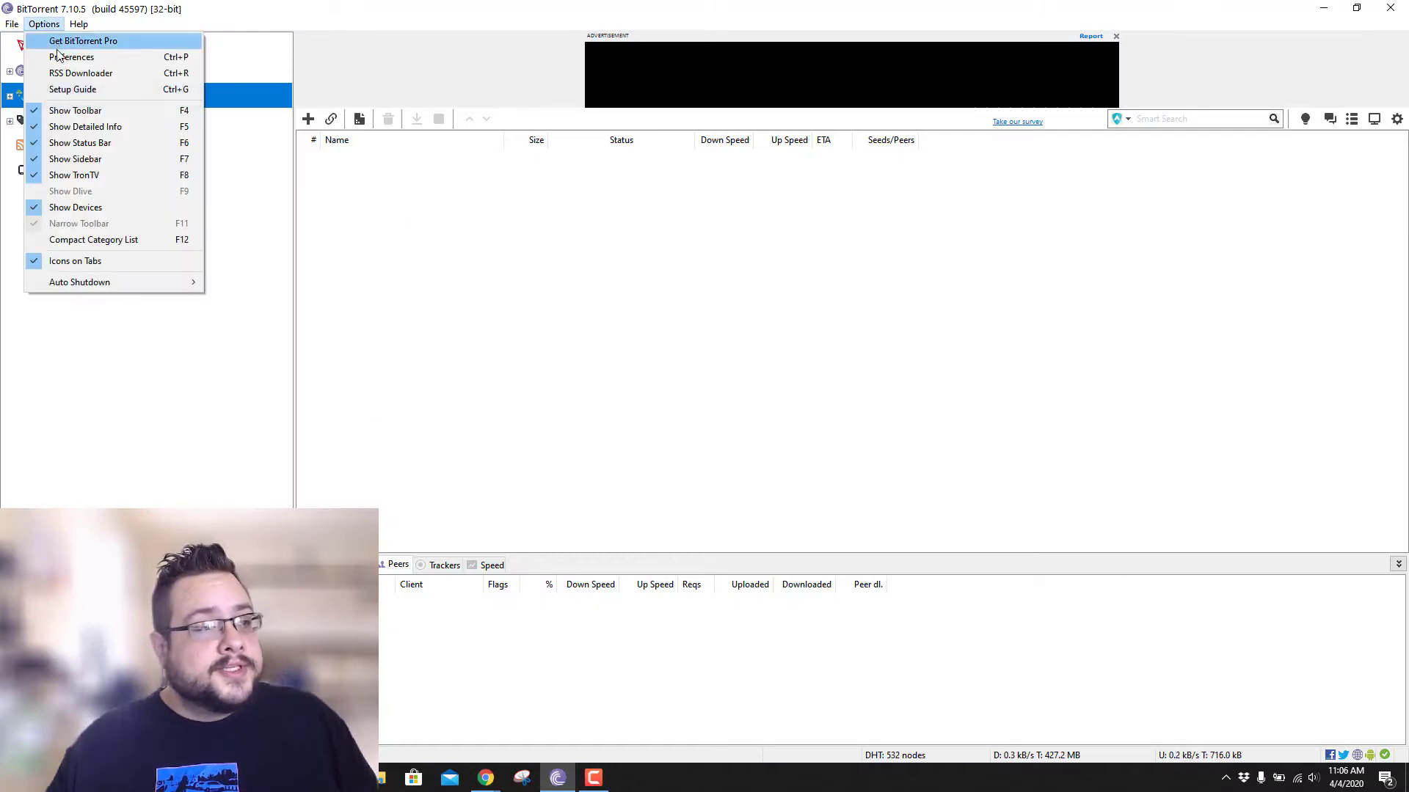
{"action": "left_click", "coordinate": [59, 38]}
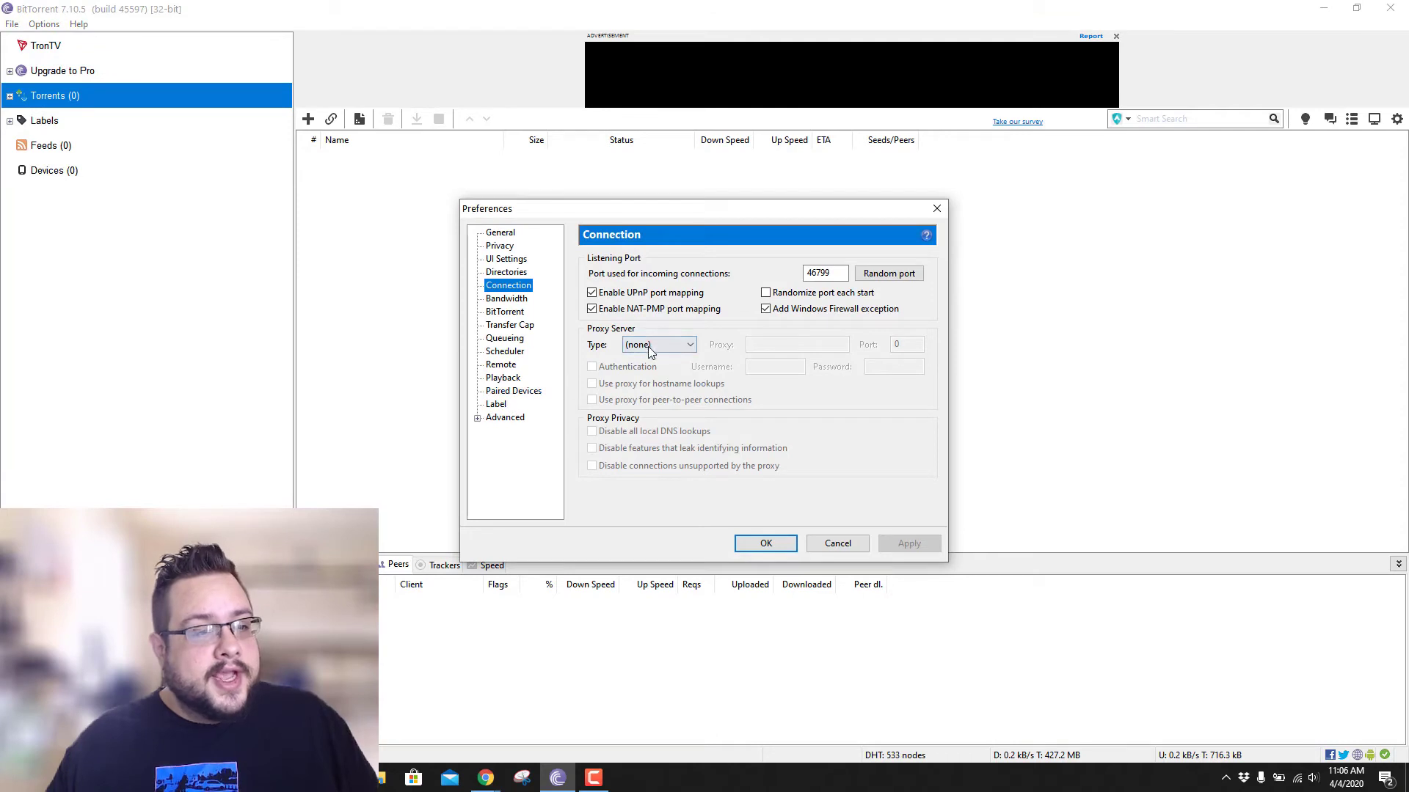
{"action": "left_click", "coordinate": [648, 345]}
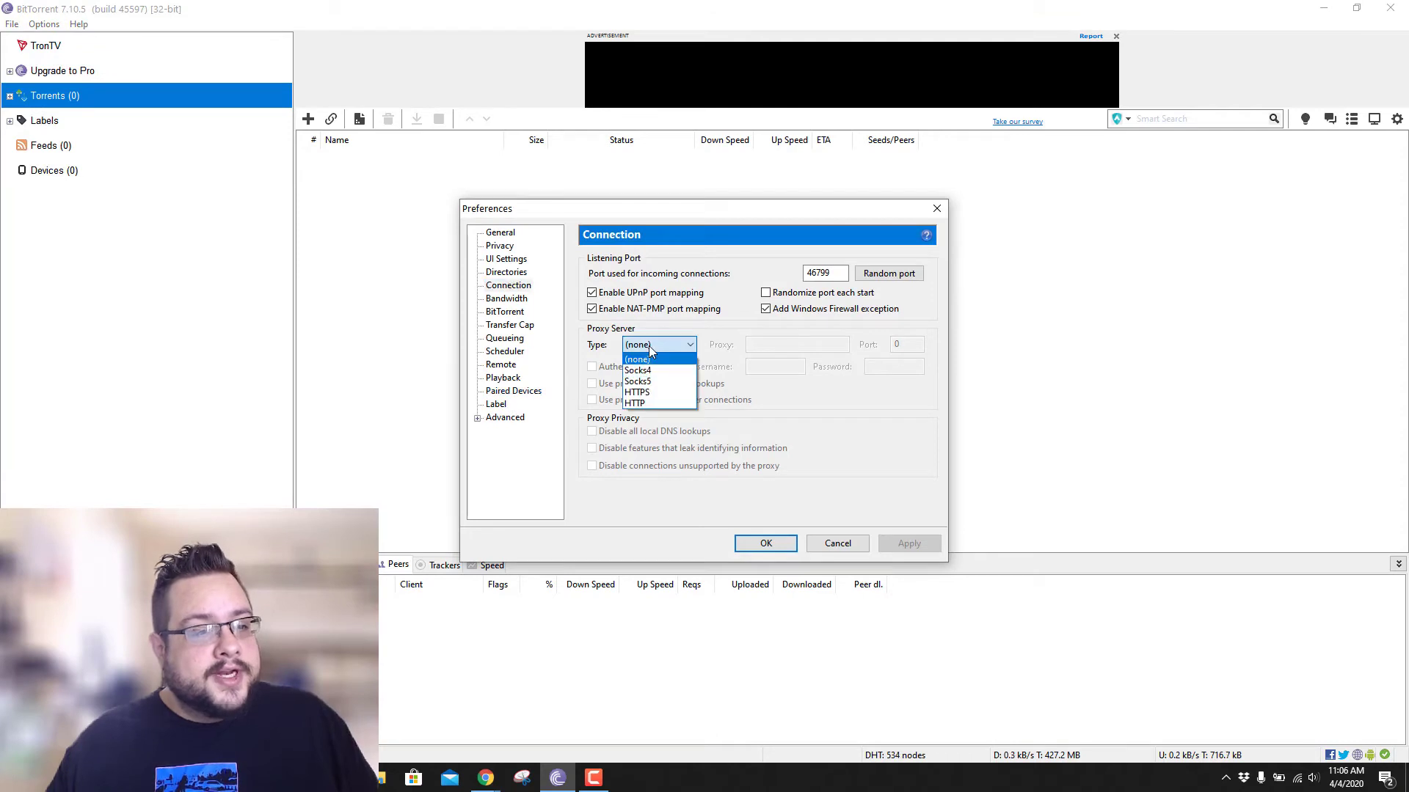
{"action": "left_click", "coordinate": [666, 382]}
{"action": "left_click", "coordinate": [780, 346]}
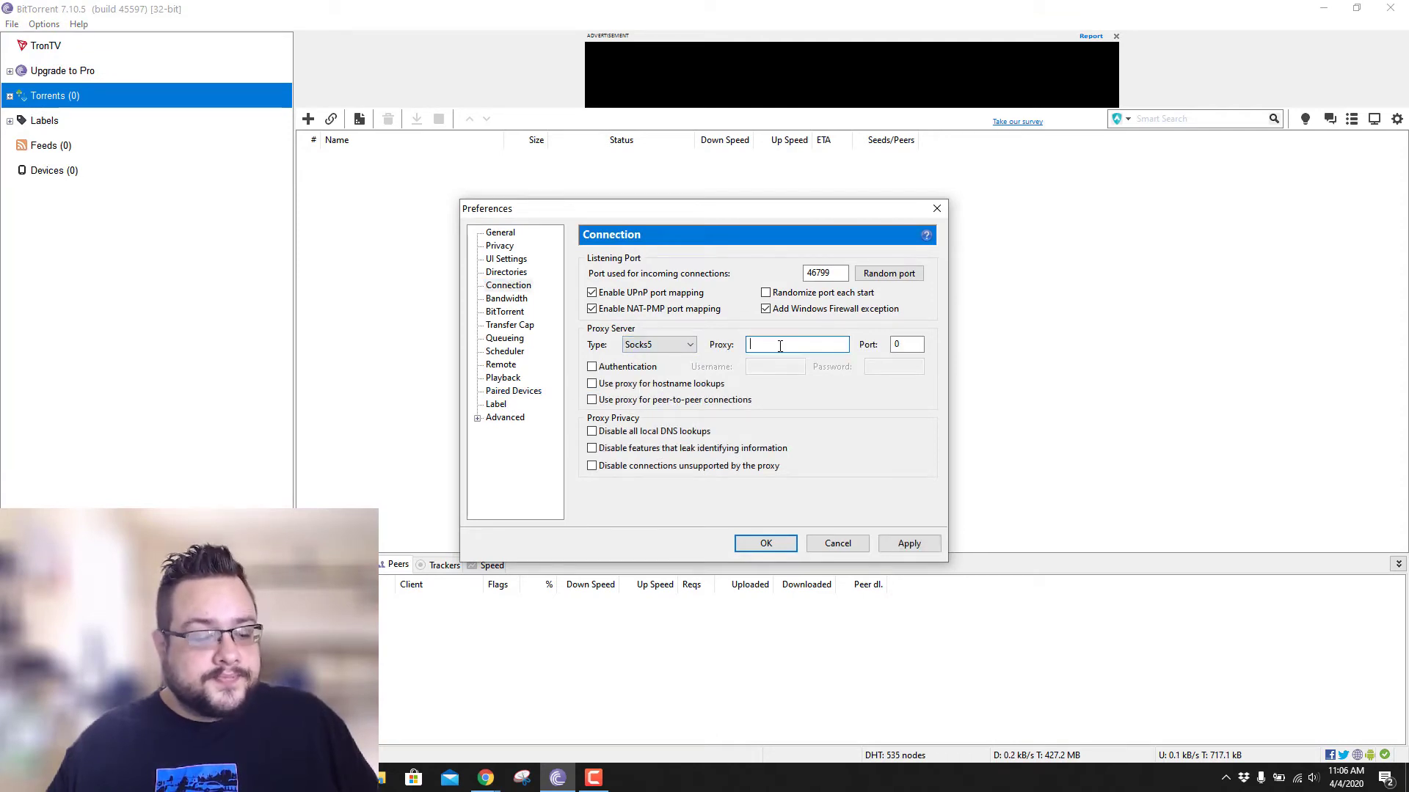
{"action": "key", "text": "ctrl+v"}
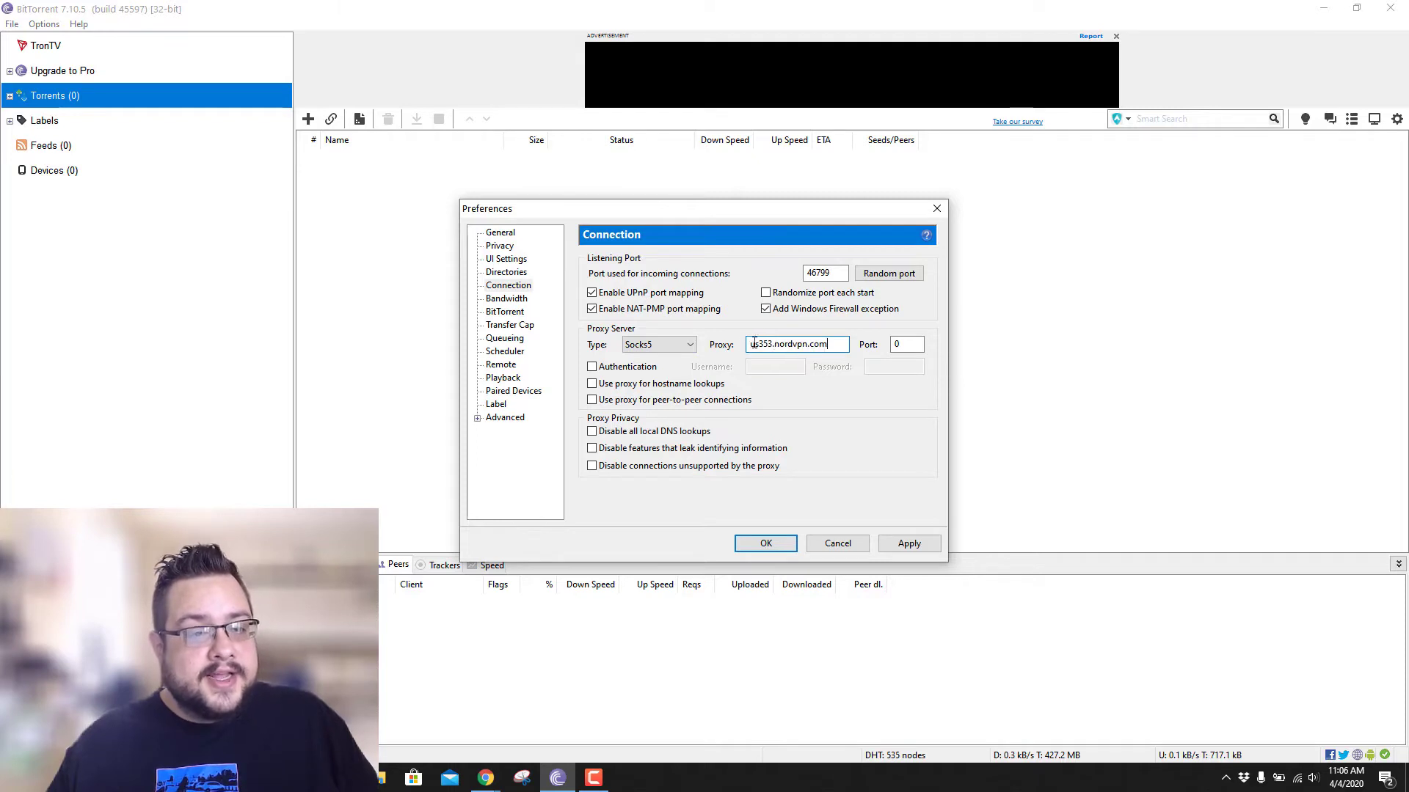
{"action": "double_click", "coordinate": [900, 344]}
{"action": "type", "text": "1080"}
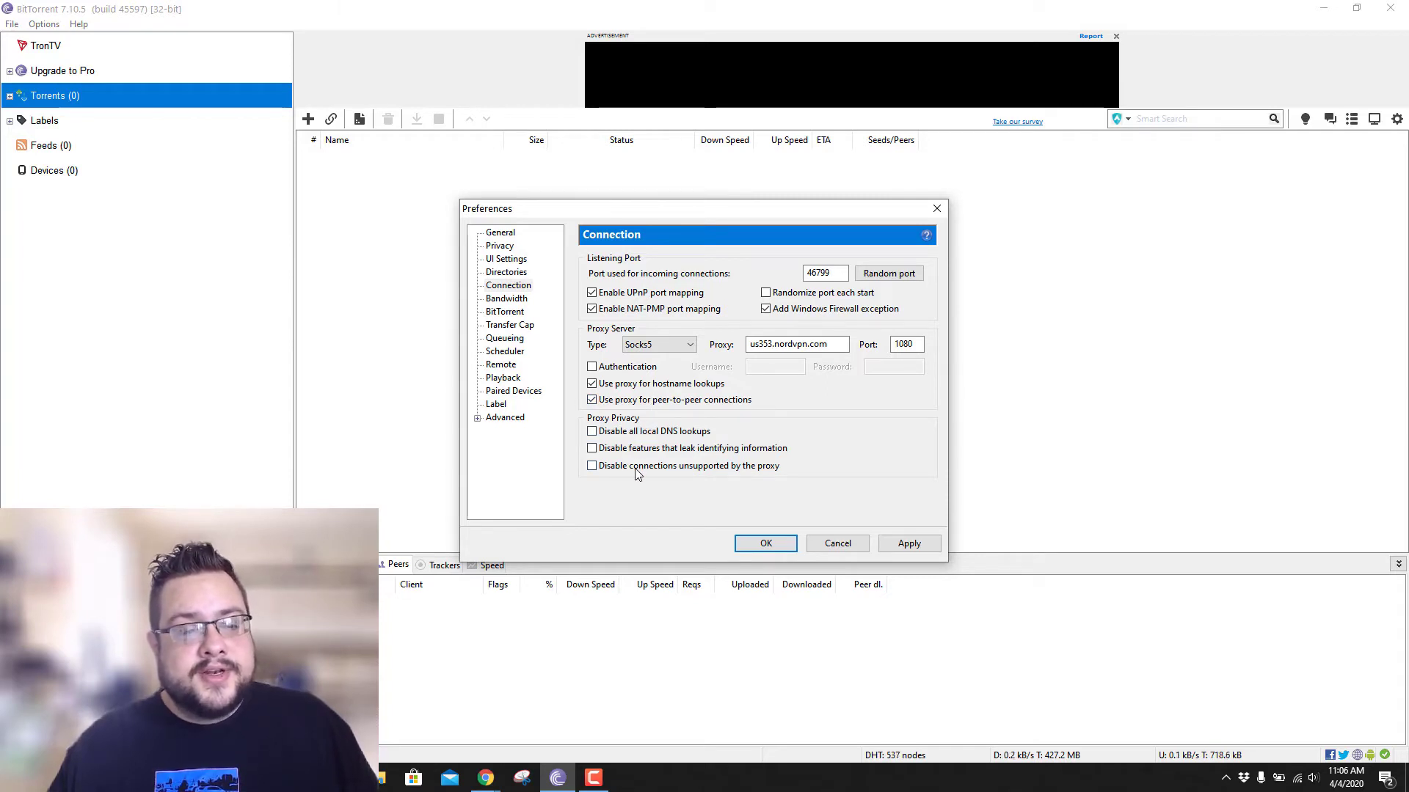
- Enable proxy authentication, enter the NordVPN service username, and apply the proxy settings
{"action": "left_click", "coordinate": [592, 367]}
{"action": "left_click", "coordinate": [778, 369]}
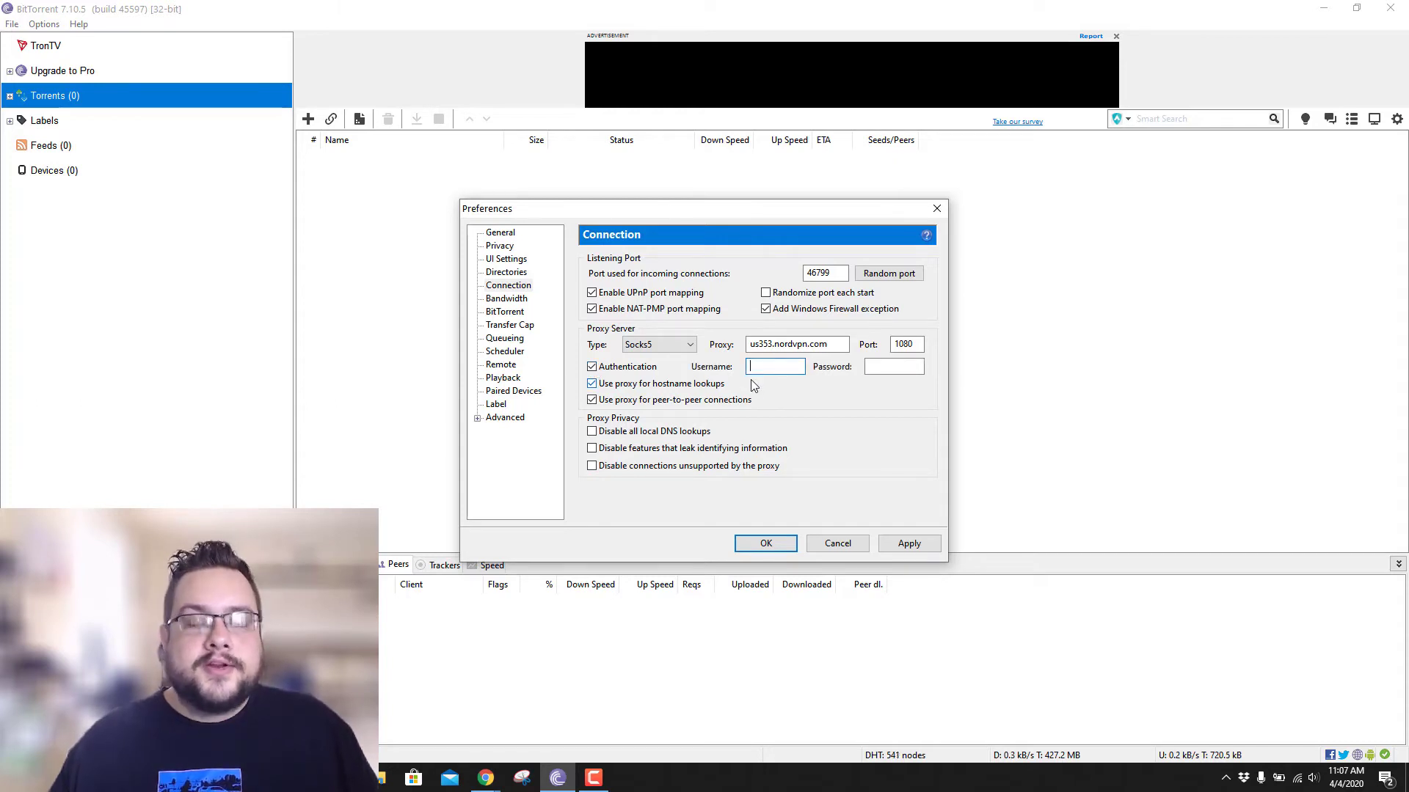
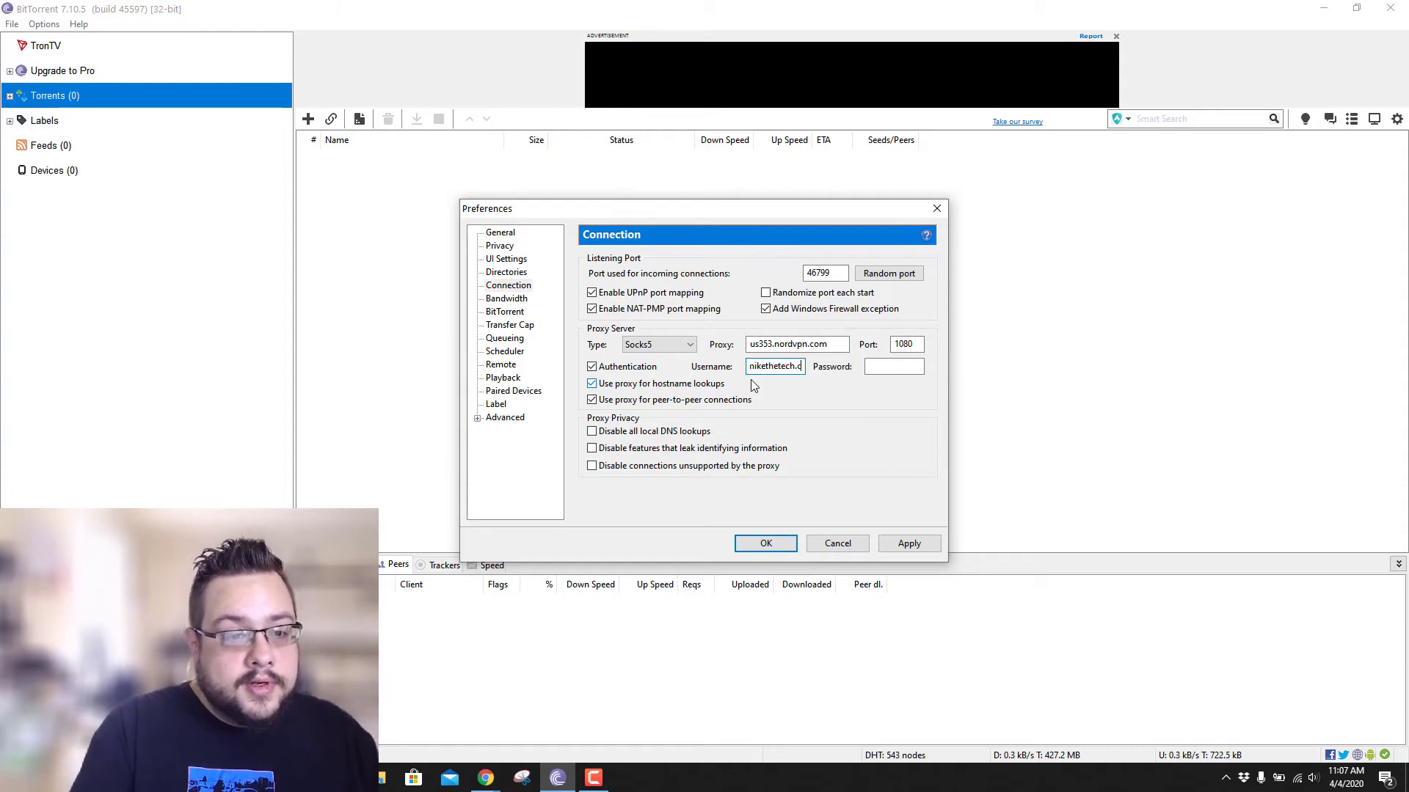
{"action": "type", "text": "********"}
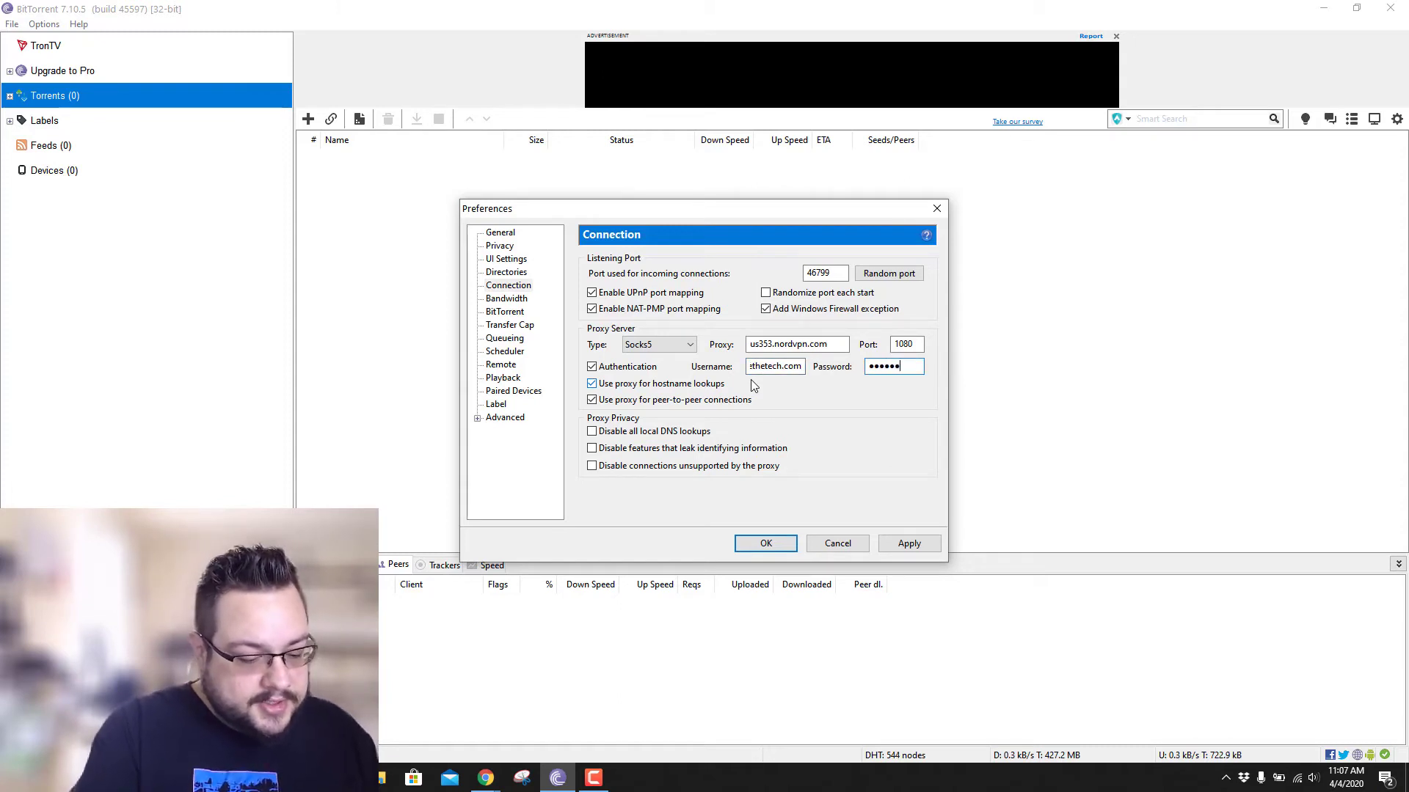
{"action": "type", "text": "**"}
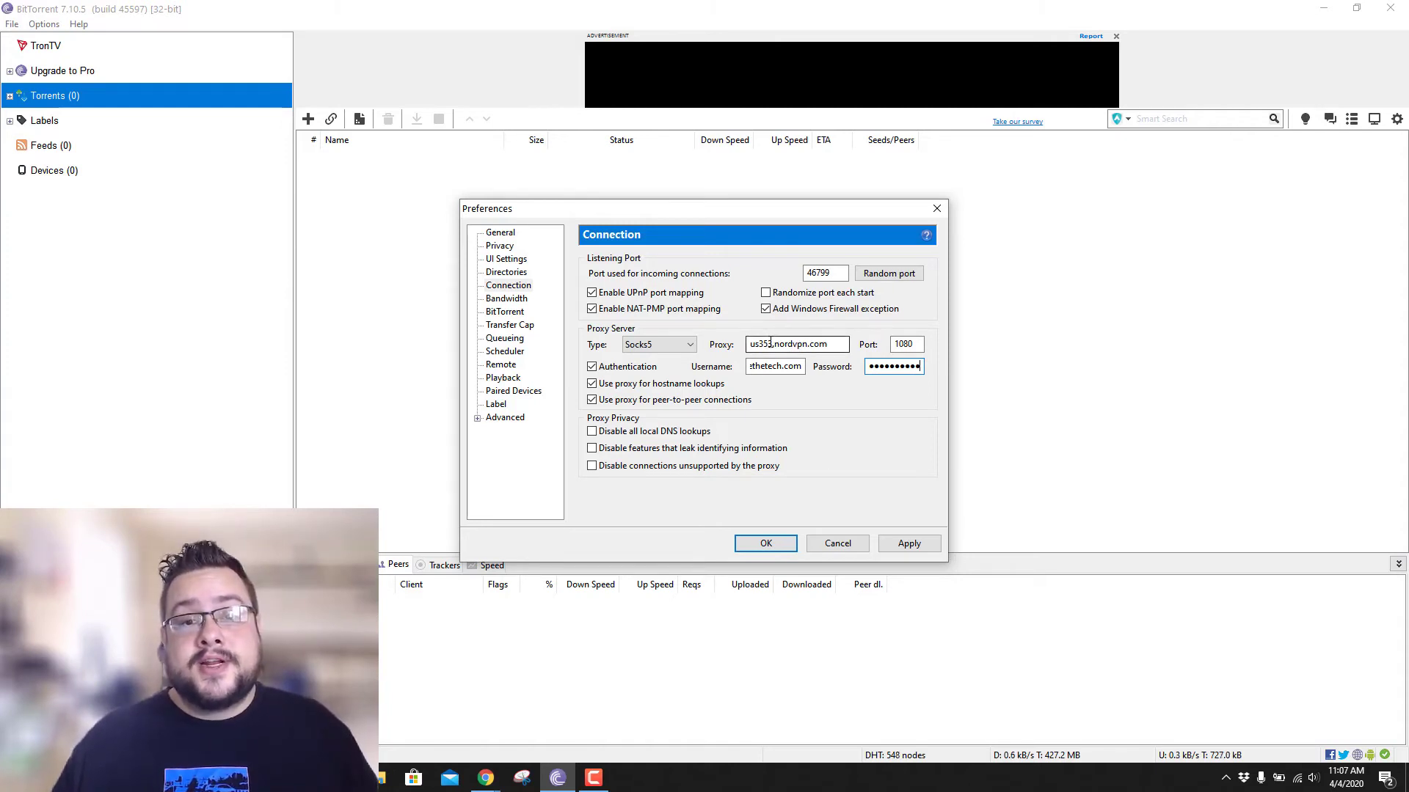
{"action": "left_click", "coordinate": [916, 546]}
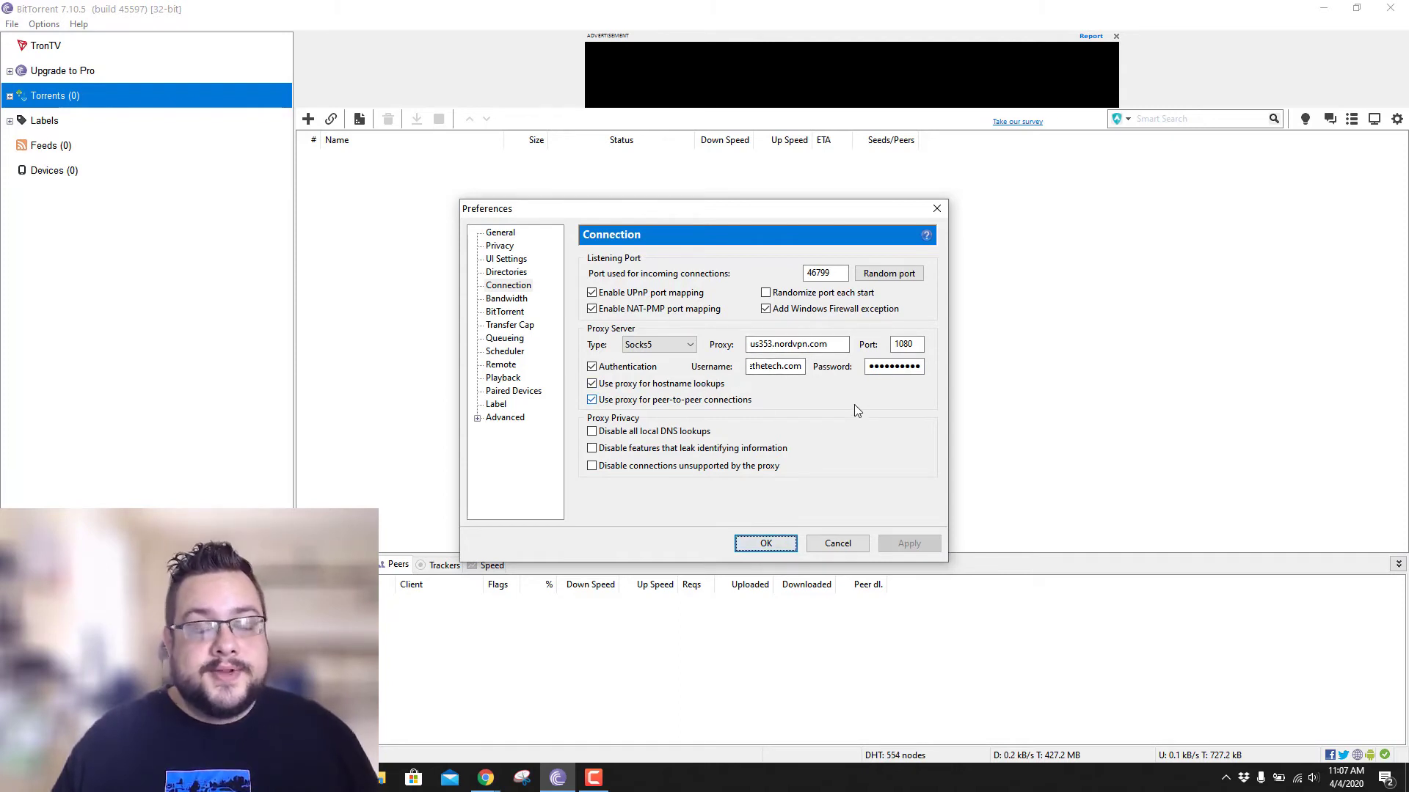
- Close Preferences and add the ubuntu-19.10-desktop-amd64.iso torrent file so it starts downloading
{"action": "left_click", "coordinate": [790, 543]}
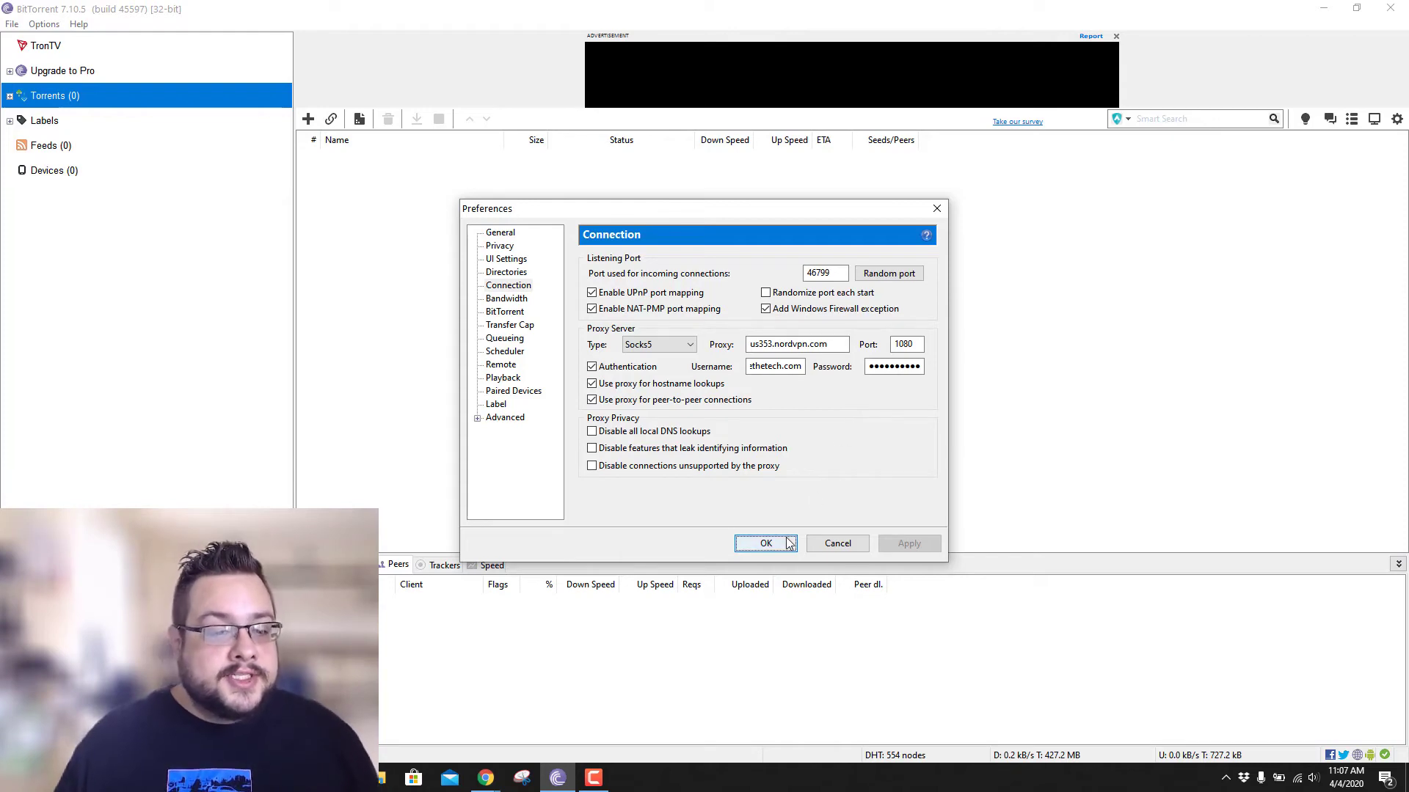
{"action": "left_click", "coordinate": [309, 120]}
{"action": "left_click", "coordinate": [192, 187]}
{"action": "double_click", "coordinate": [192, 187]}
{"action": "left_click", "coordinate": [935, 472]}
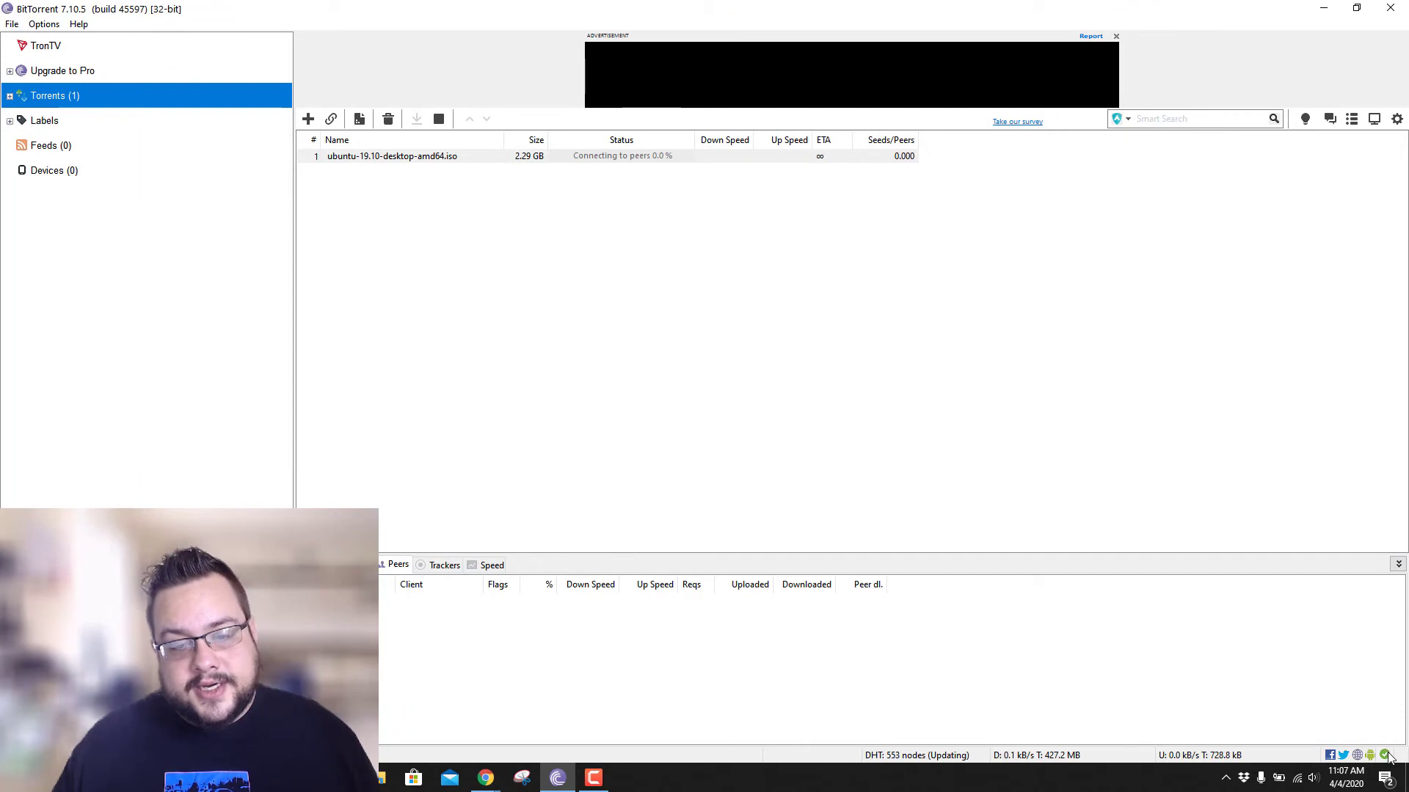
{"action": "mouse_move", "coordinate": [1385, 760]}
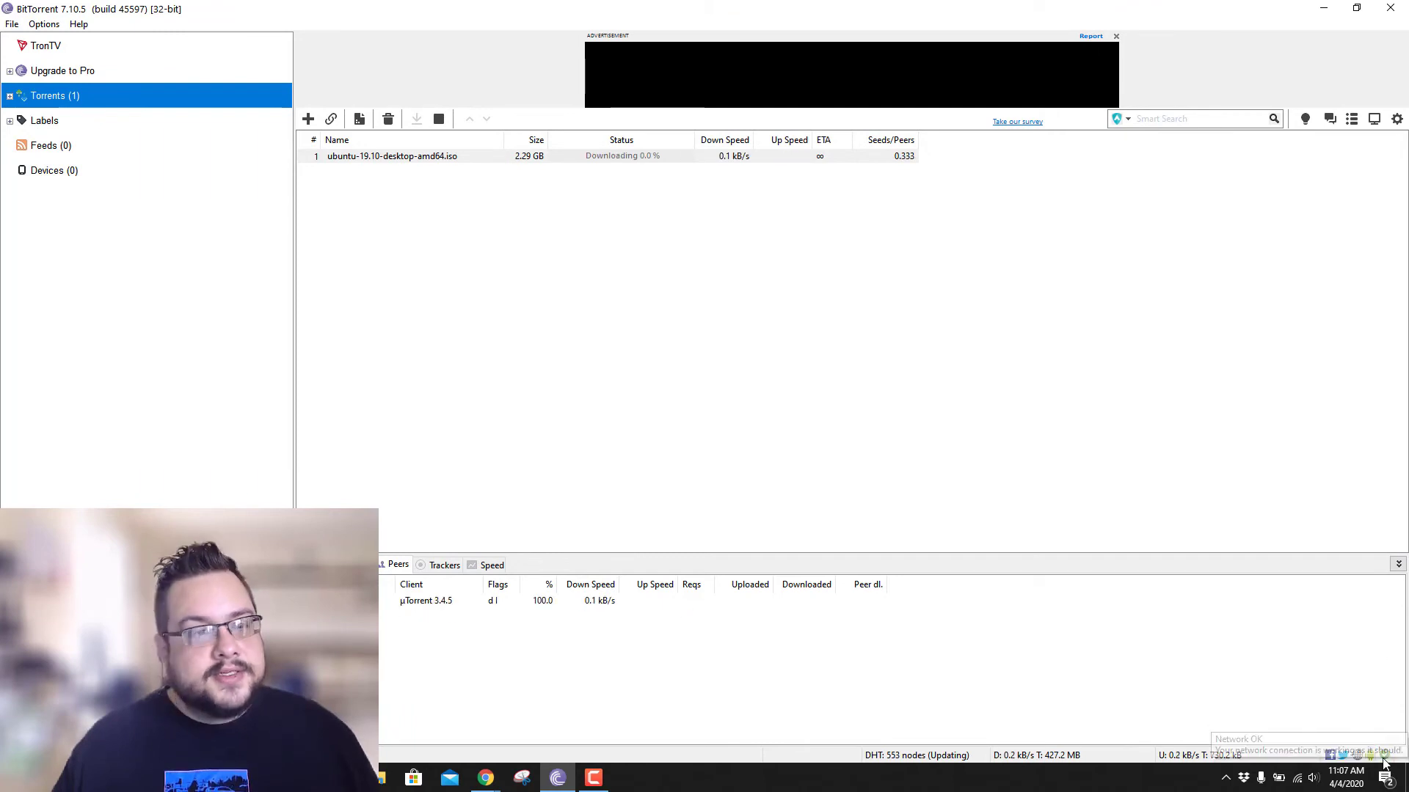